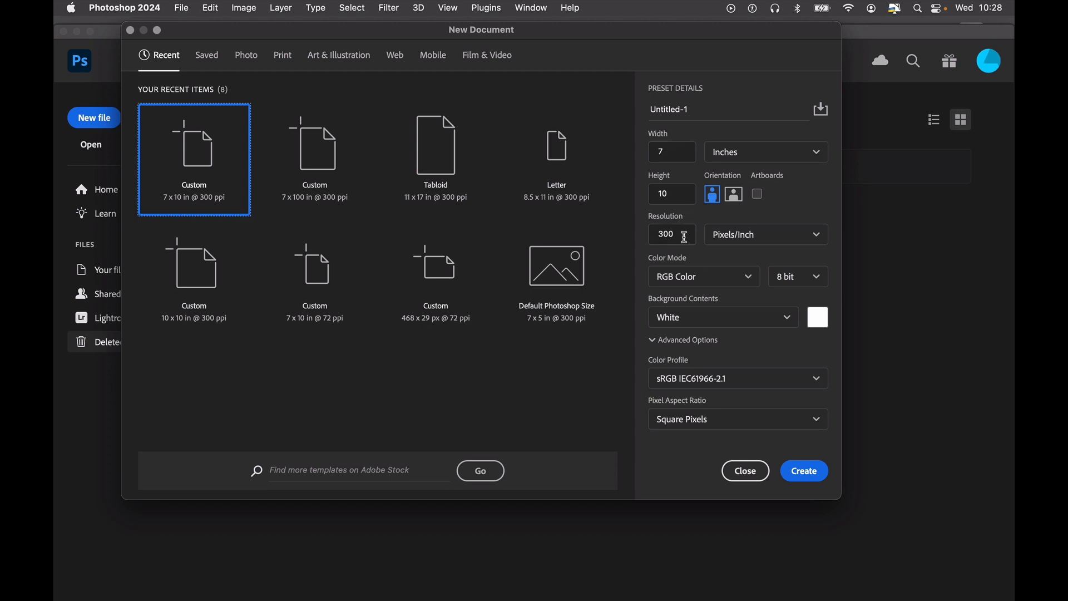
Create the 7 x 10 inch, 300 ppi document and float the Layers and Properties panels beside the canvas.
click(805, 471)
key(super+minus)
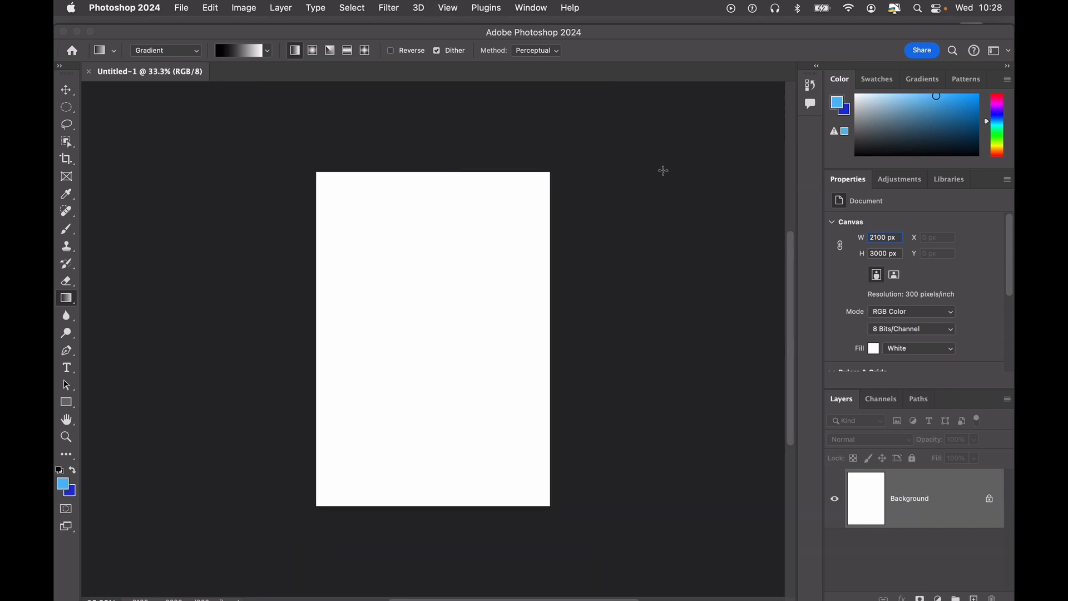
drag(844, 400, 604, 238)
drag(858, 185, 152, 148)
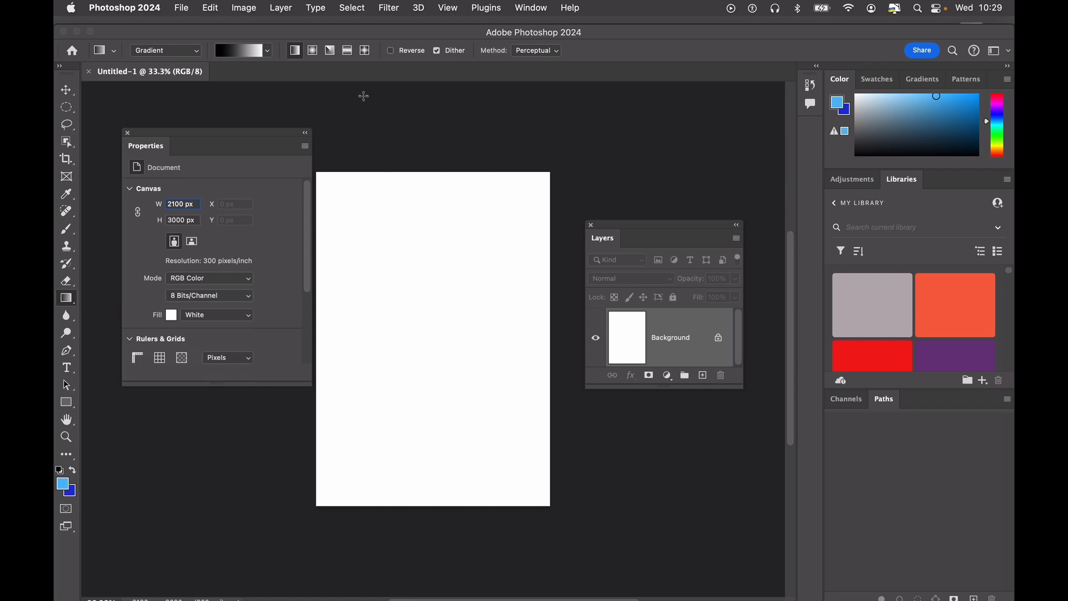
Keep the Gradient mode and try the foreground-to-background and foreground-to-transparent presets from the Basics group.
click(196, 51)
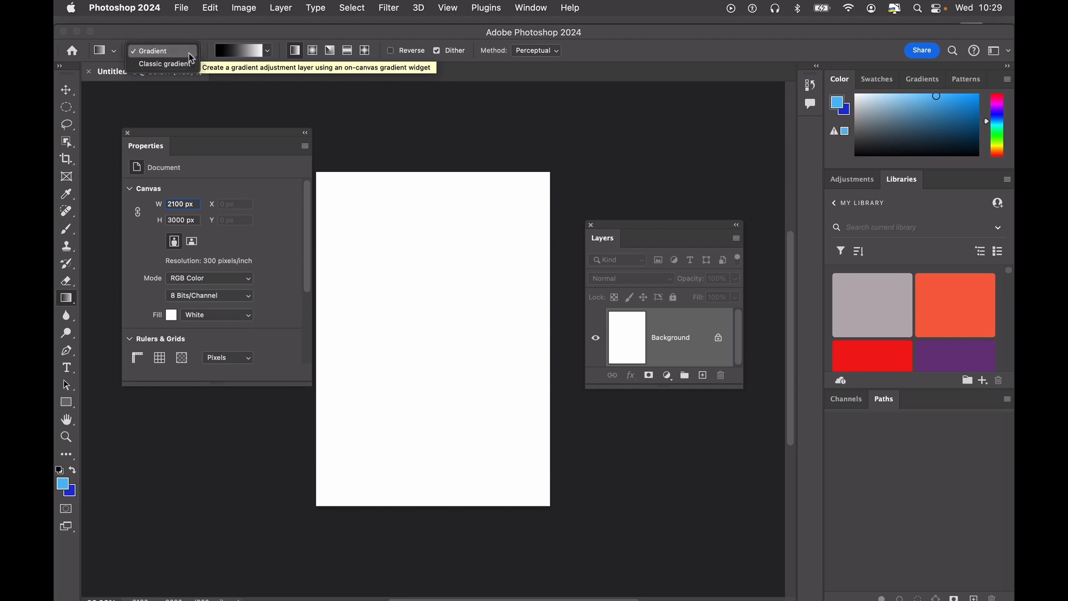
click(189, 52)
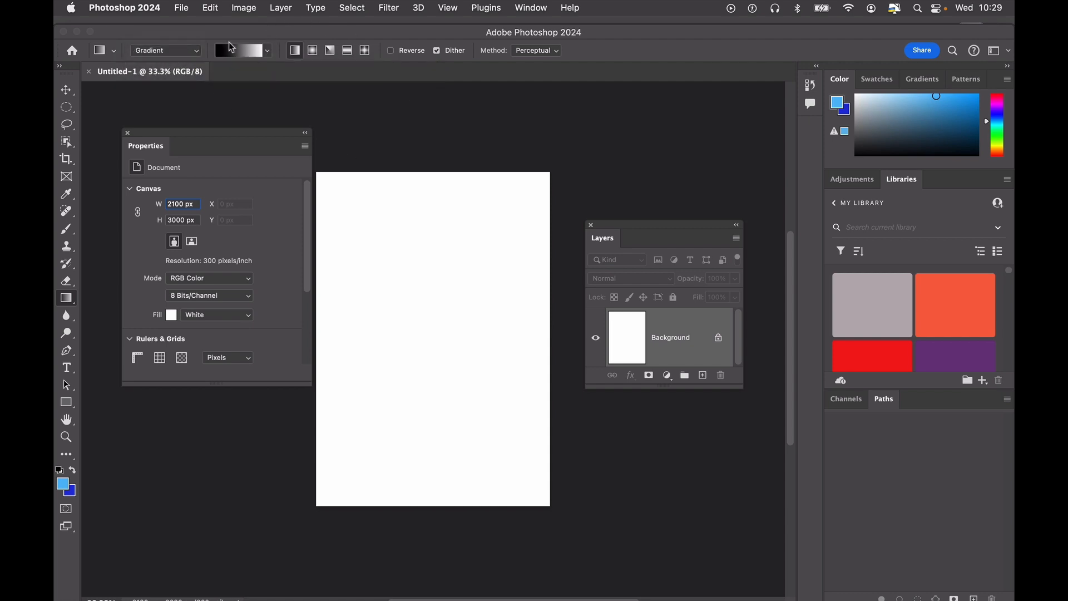
click(269, 52)
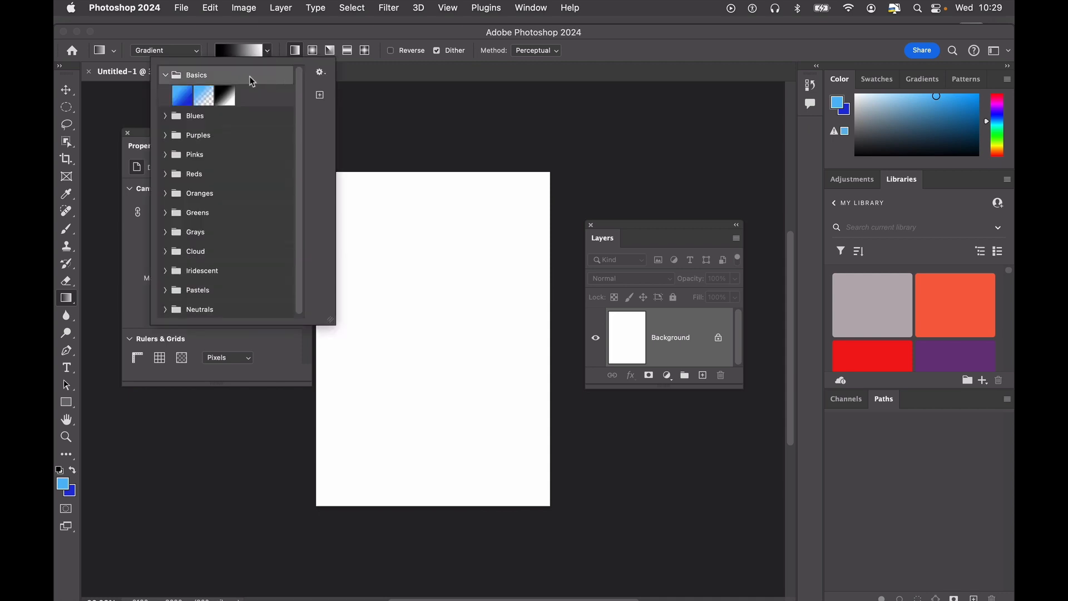
double_click(185, 101)
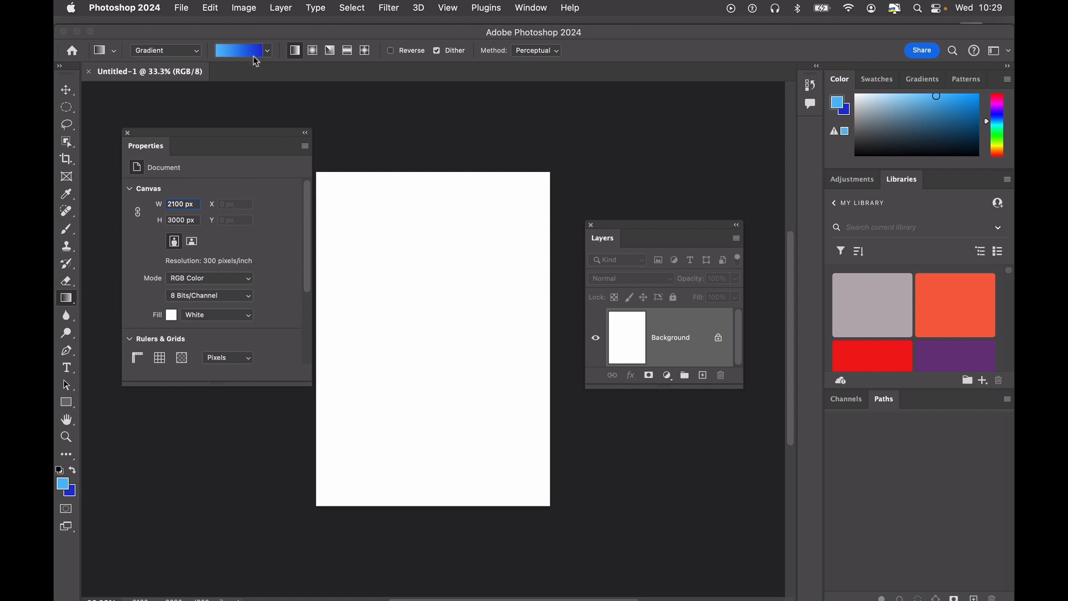
click(268, 50)
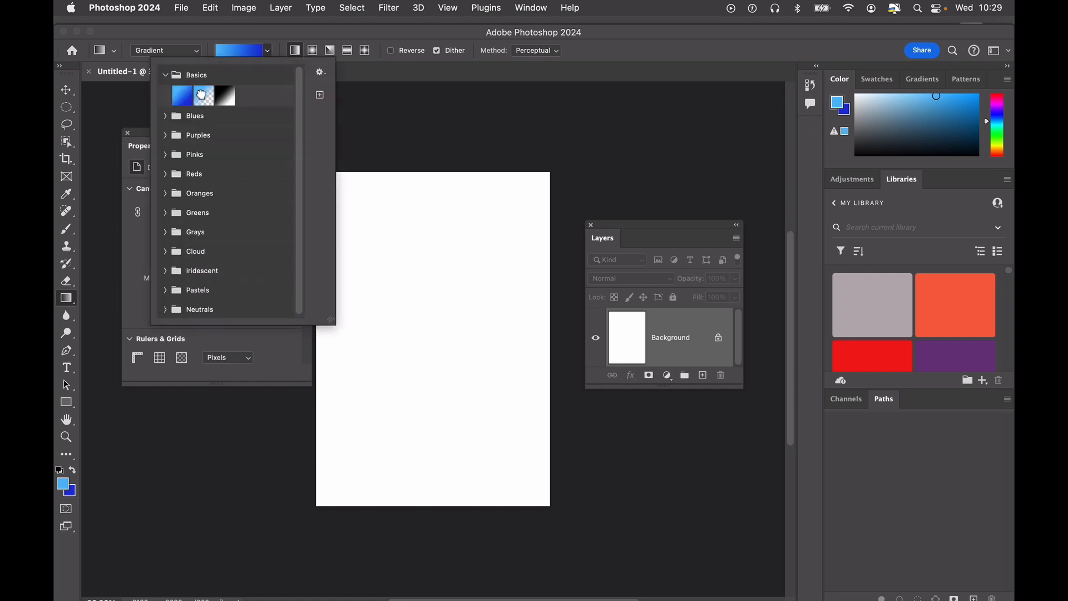
click(203, 98)
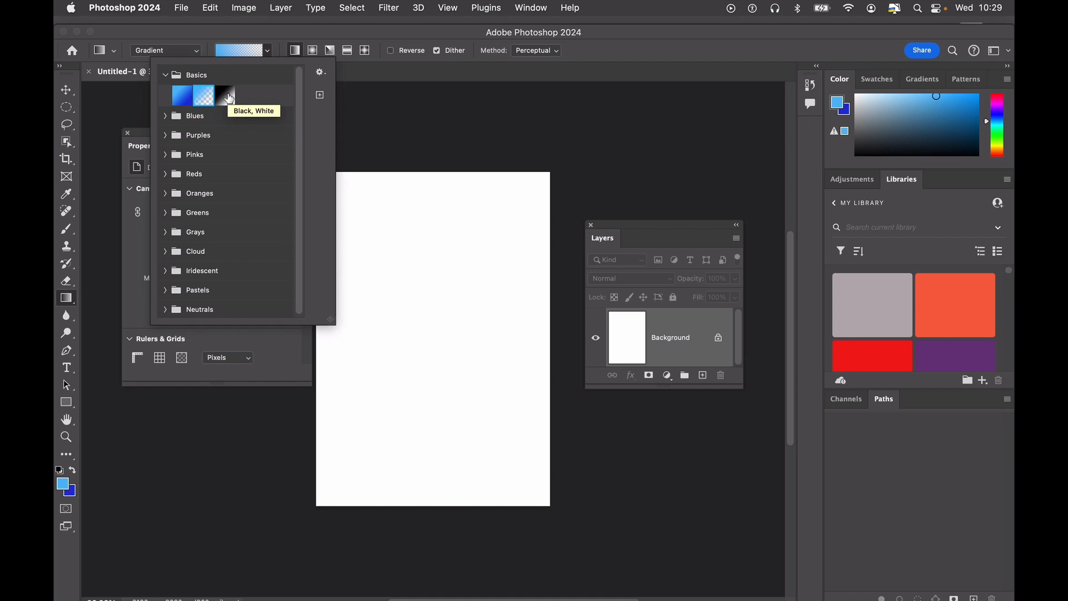
Browse the gradient presets in the Blues, Pinks and Greens groups.
click(166, 76)
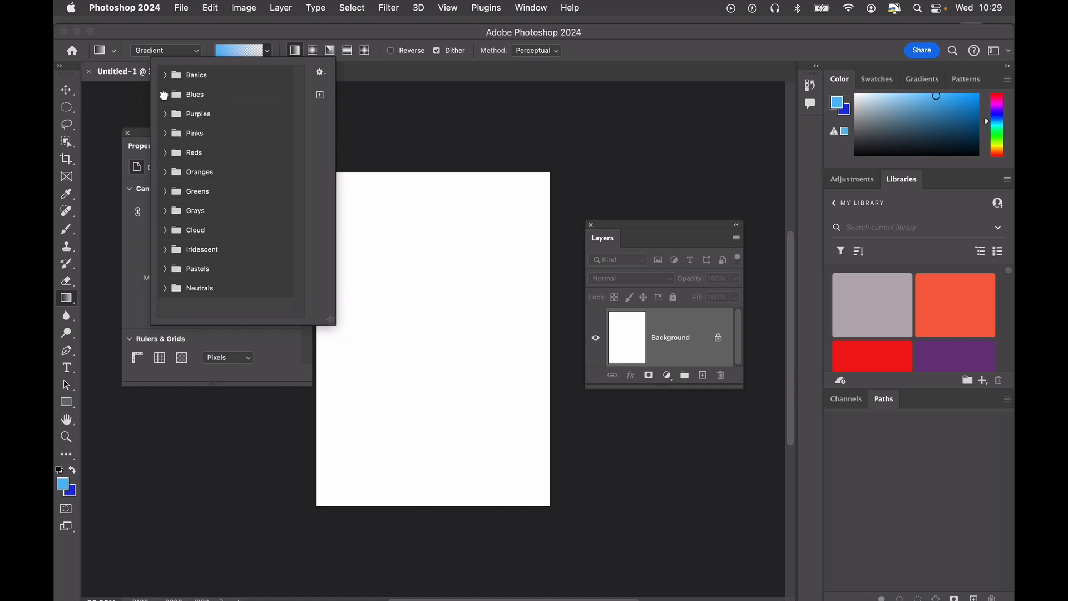
click(164, 95)
click(164, 95)
click(165, 134)
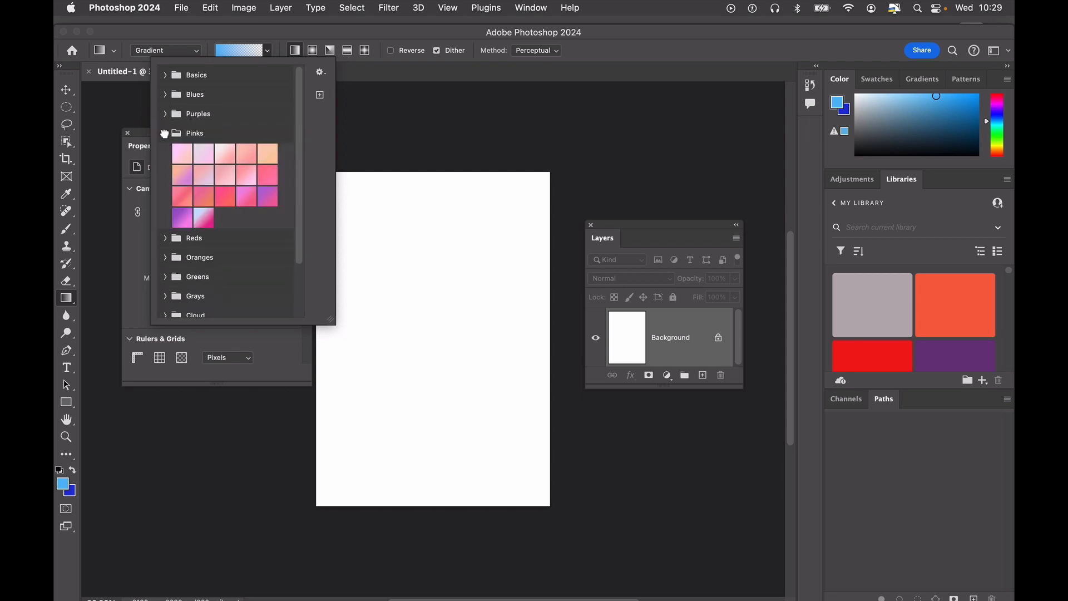
click(165, 133)
click(166, 191)
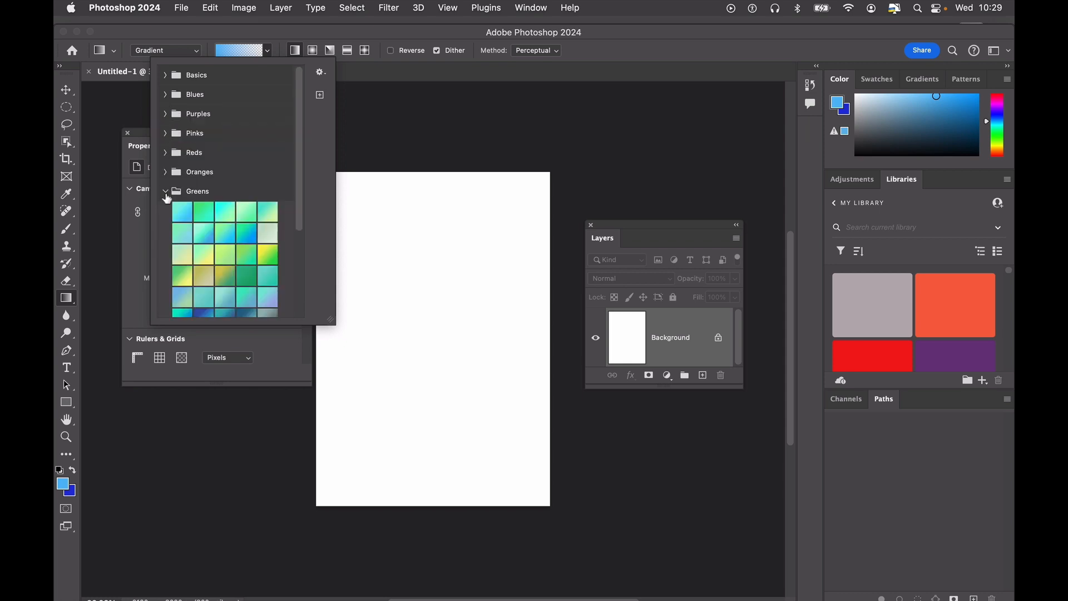
click(165, 191)
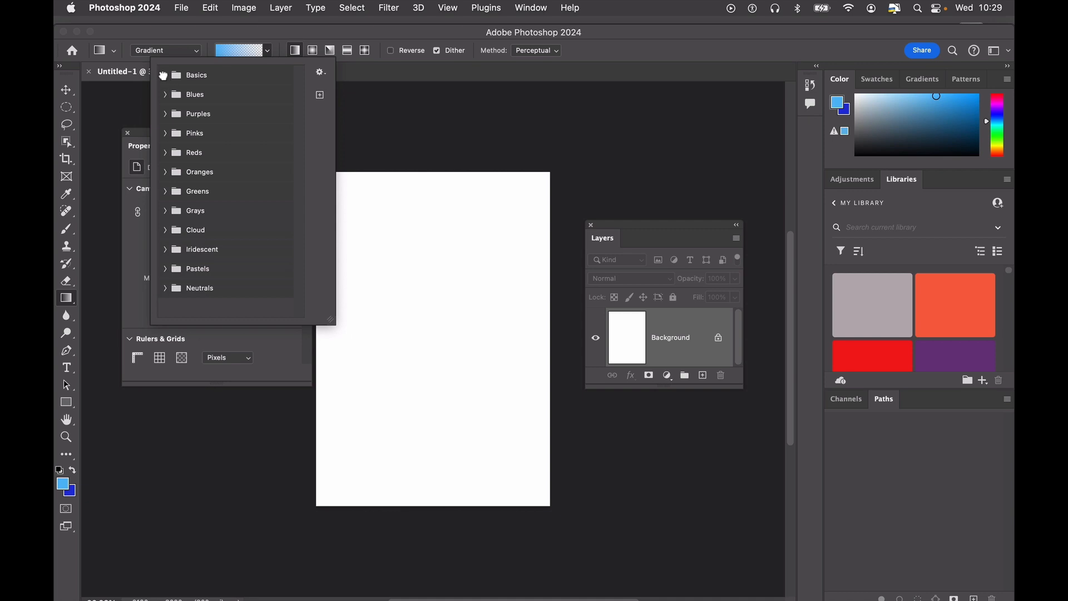
Choose the light blue to dark blue foreground-to-background gradient from the Basics presets.
click(165, 75)
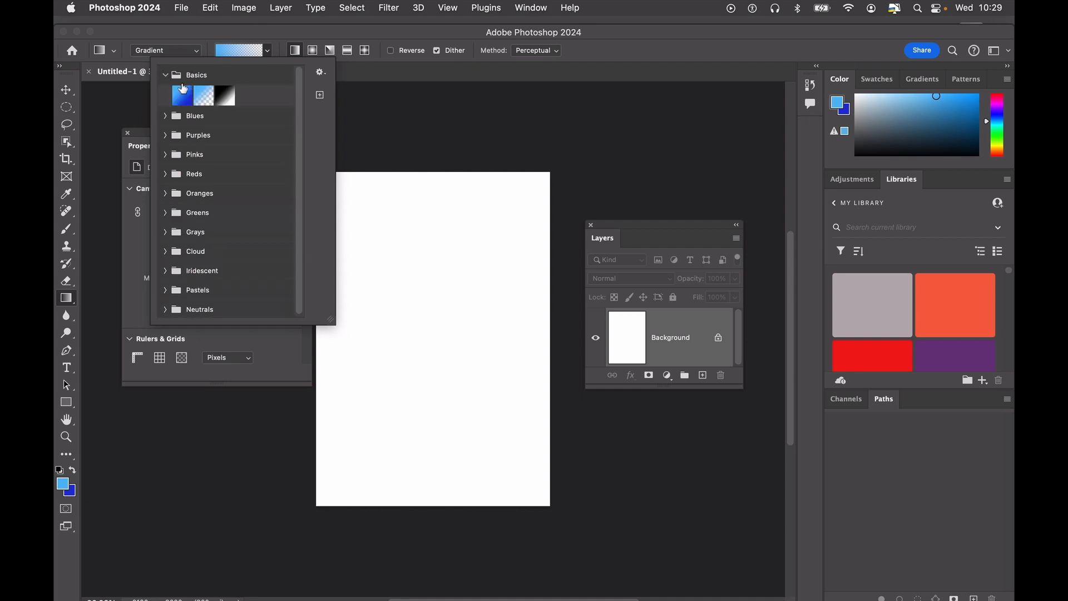
click(183, 97)
click(166, 75)
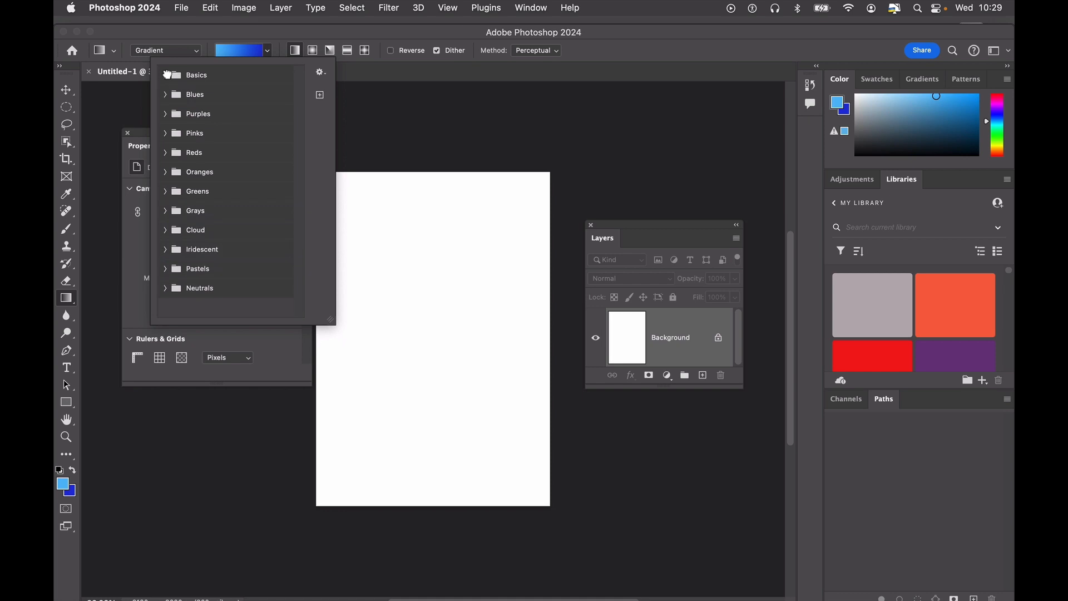
click(244, 53)
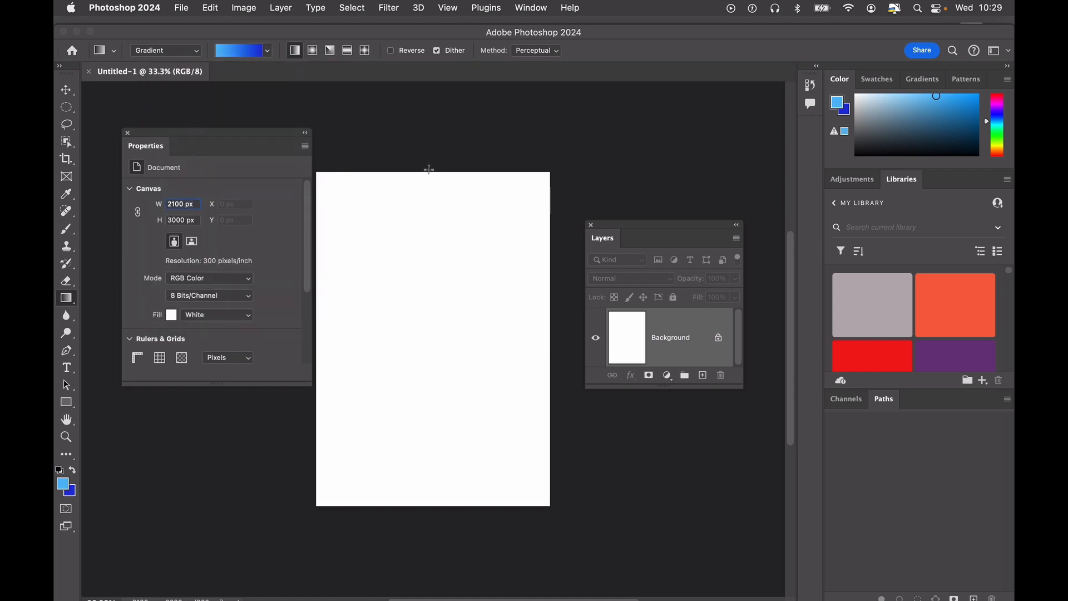
Test the gradient on the canvas with a full-height vertical stroke, a very short one and a horizontal one.
drag(426, 172, 432, 517)
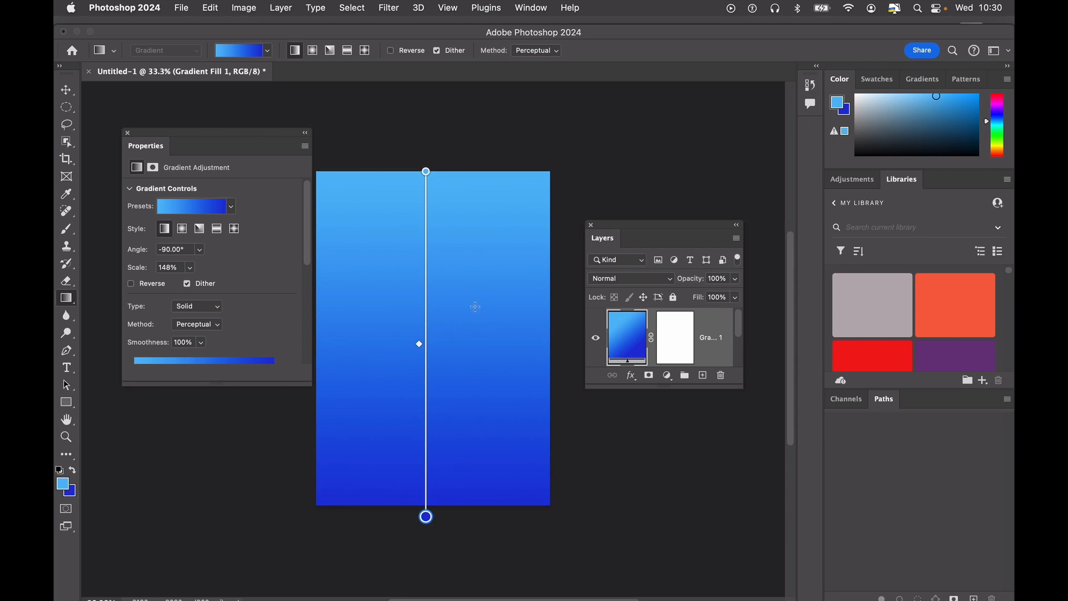
drag(474, 307, 474, 313)
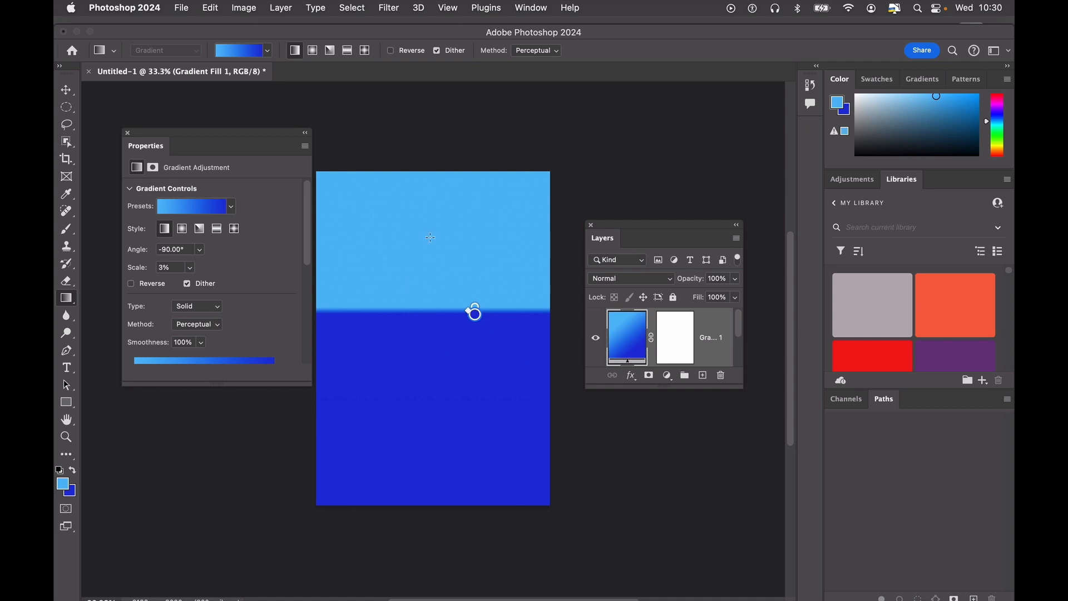
drag(435, 166, 400, 512)
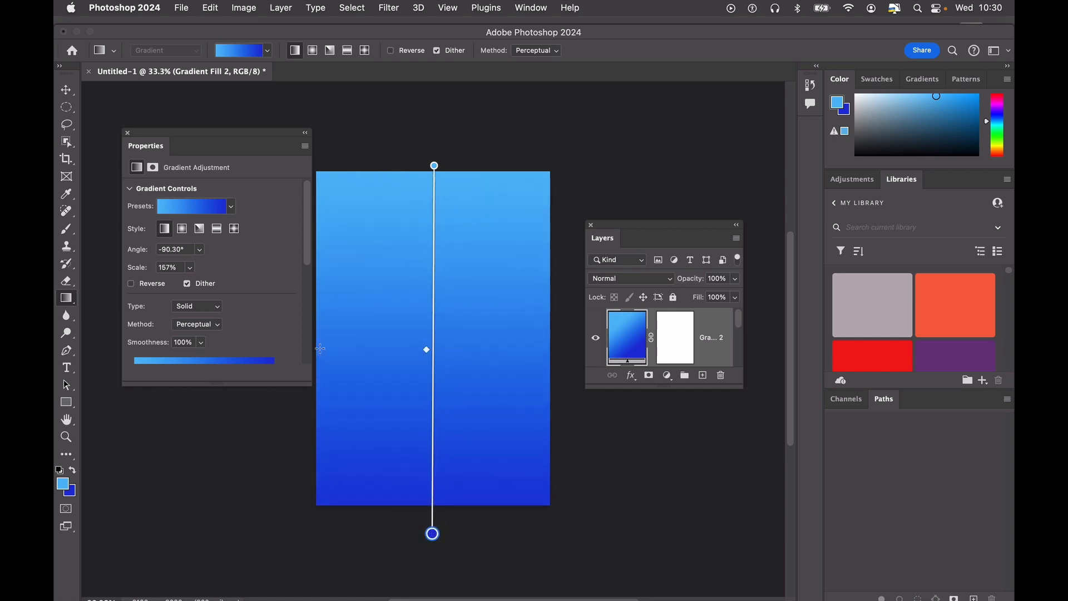
drag(321, 348, 594, 348)
Draw a straight vertical gradient from just above the canvas to just below it, and enlarge the Layers panel.
drag(437, 162, 413, 513)
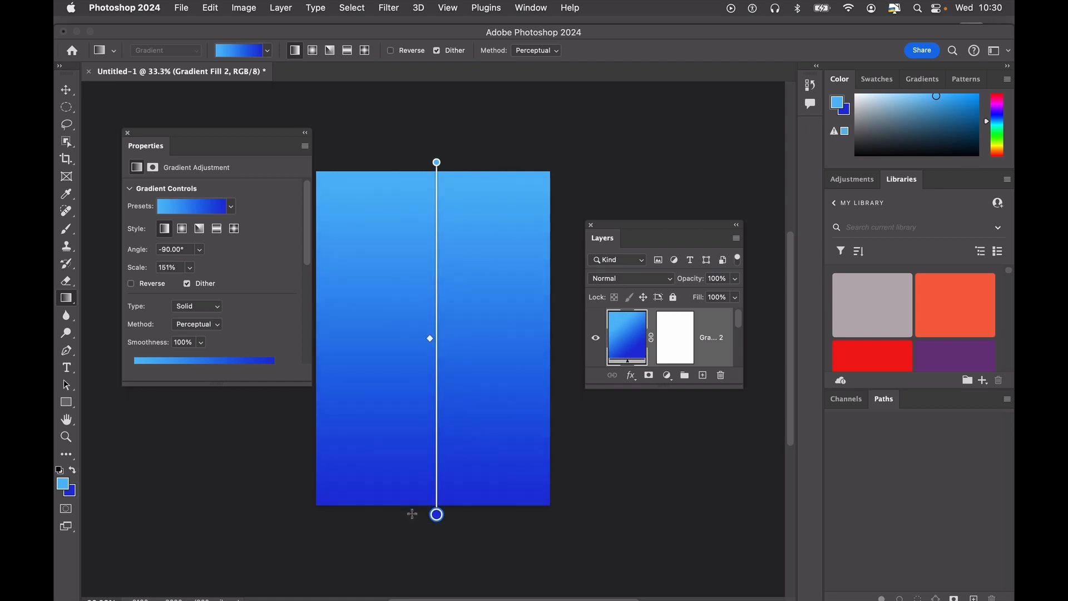
drag(668, 225, 651, 114)
drag(743, 277, 743, 409)
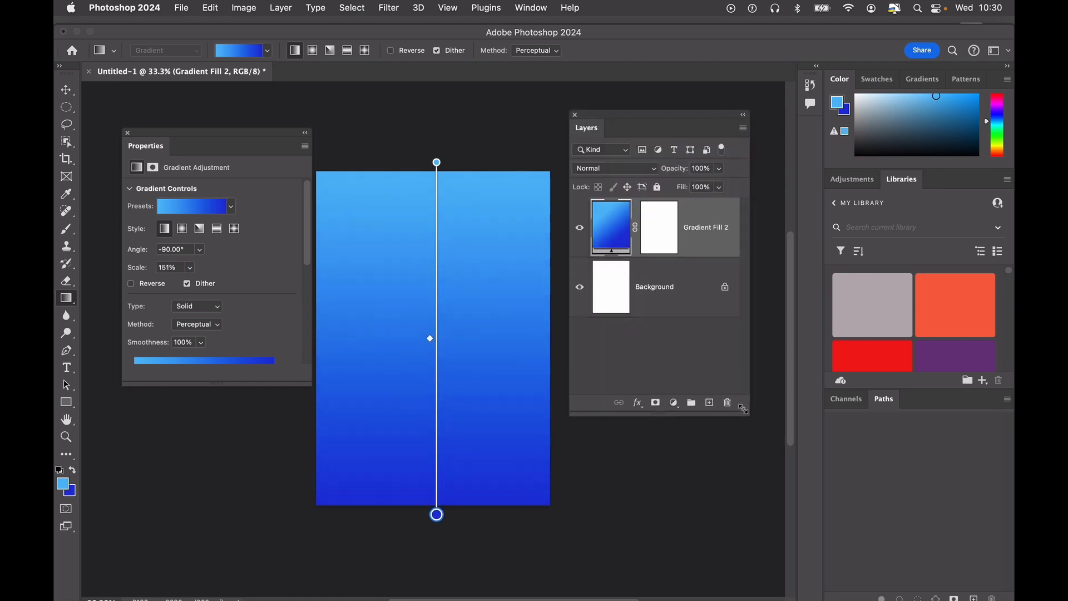
Add a light blue #55bcf7 Solid Color fill layer above the gradient layer, and delete it again.
click(674, 402)
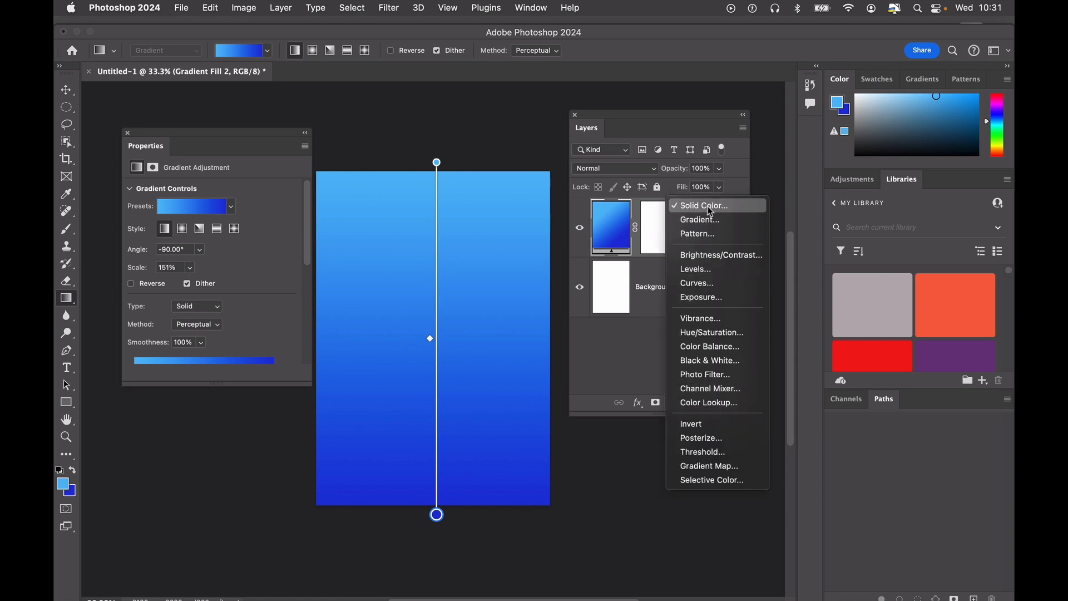
click(643, 359)
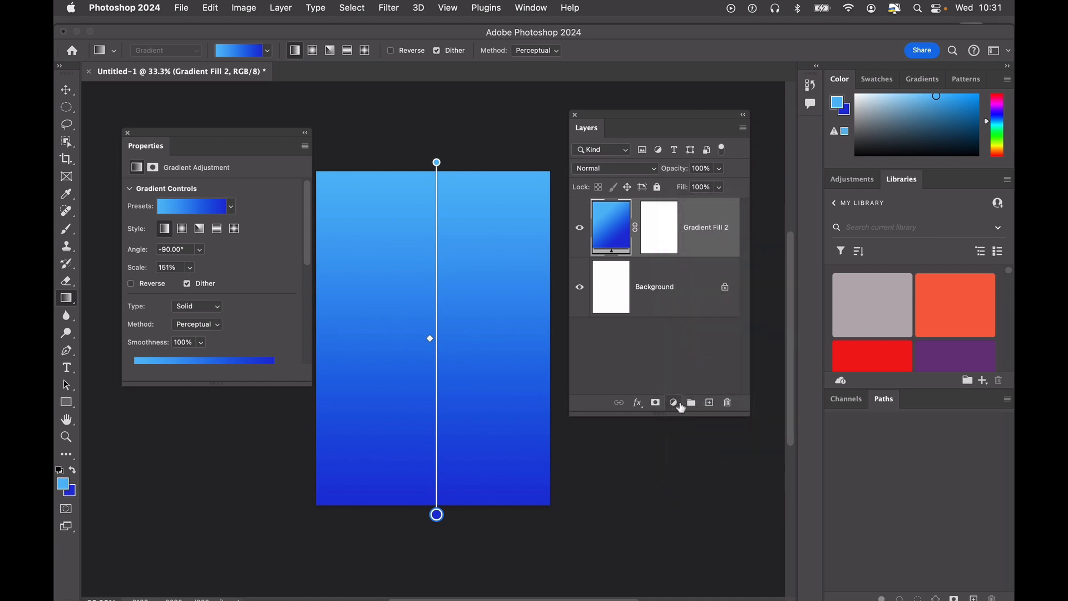
click(674, 403)
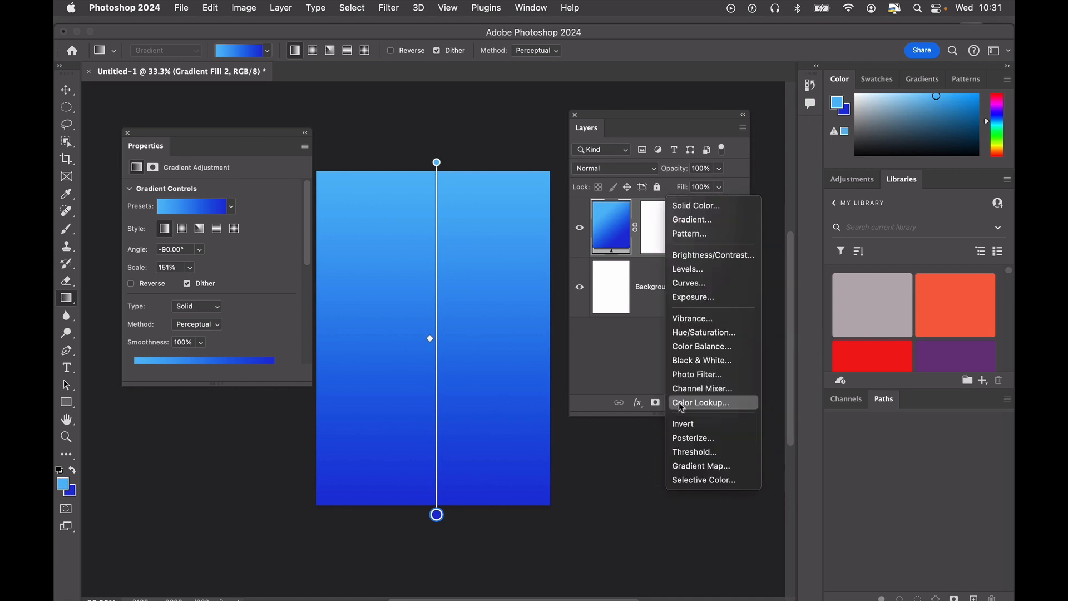
click(697, 204)
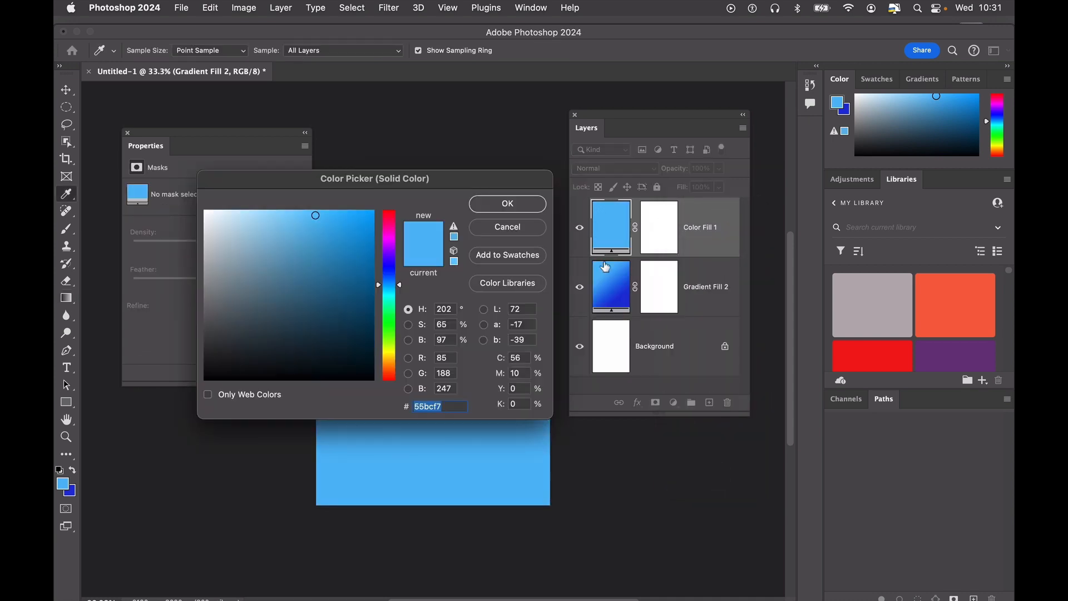
click(522, 209)
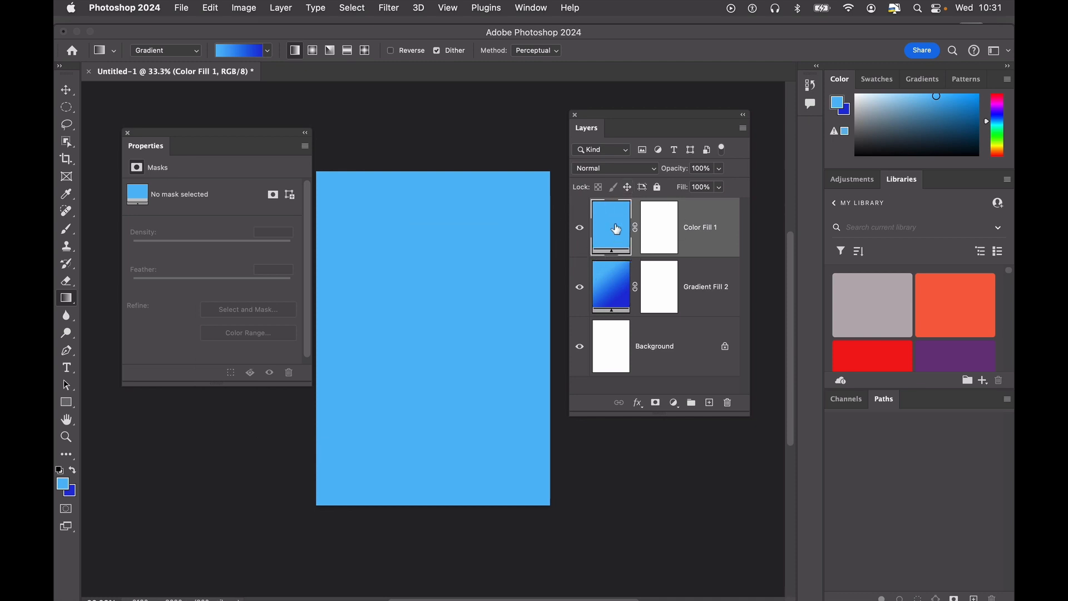
drag(613, 228, 729, 405)
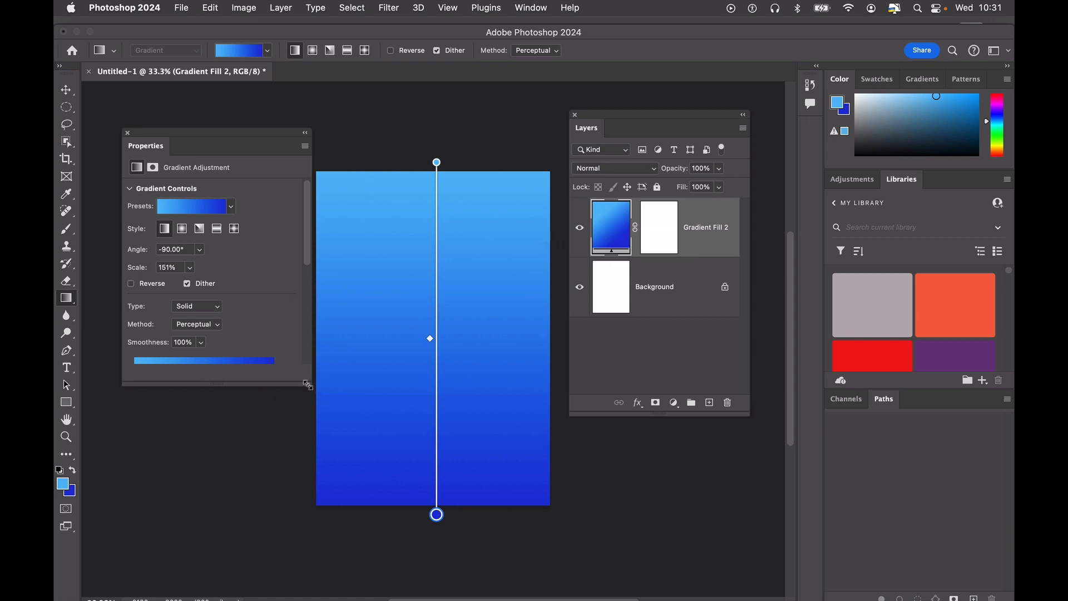
Extend the Properties panel to show all gradient controls, and recolor the gradient's top stop to pink #fa17dd.
drag(309, 389, 308, 556)
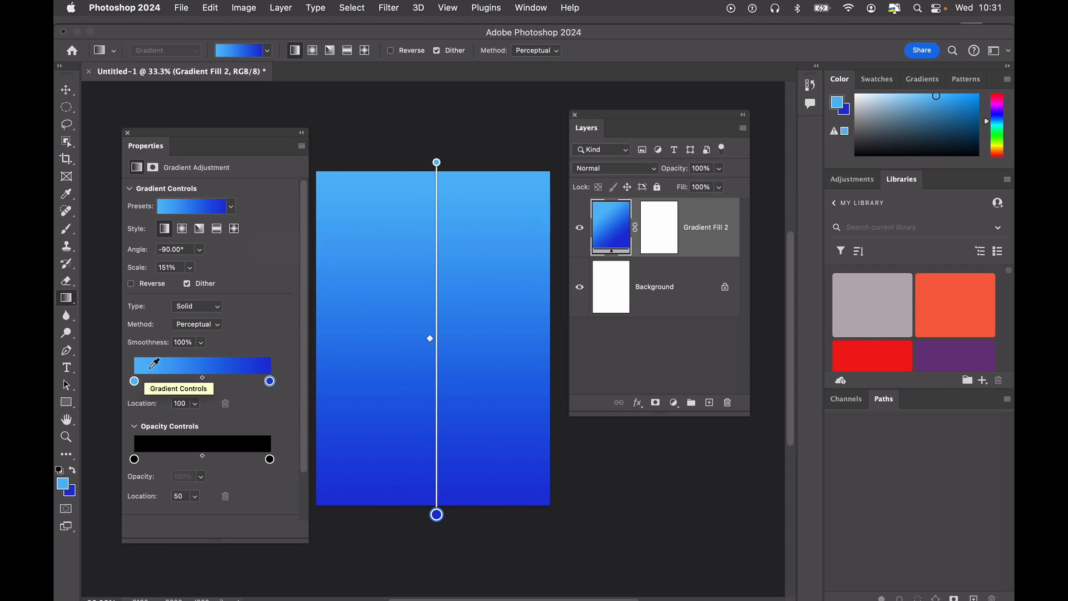
double_click(437, 162)
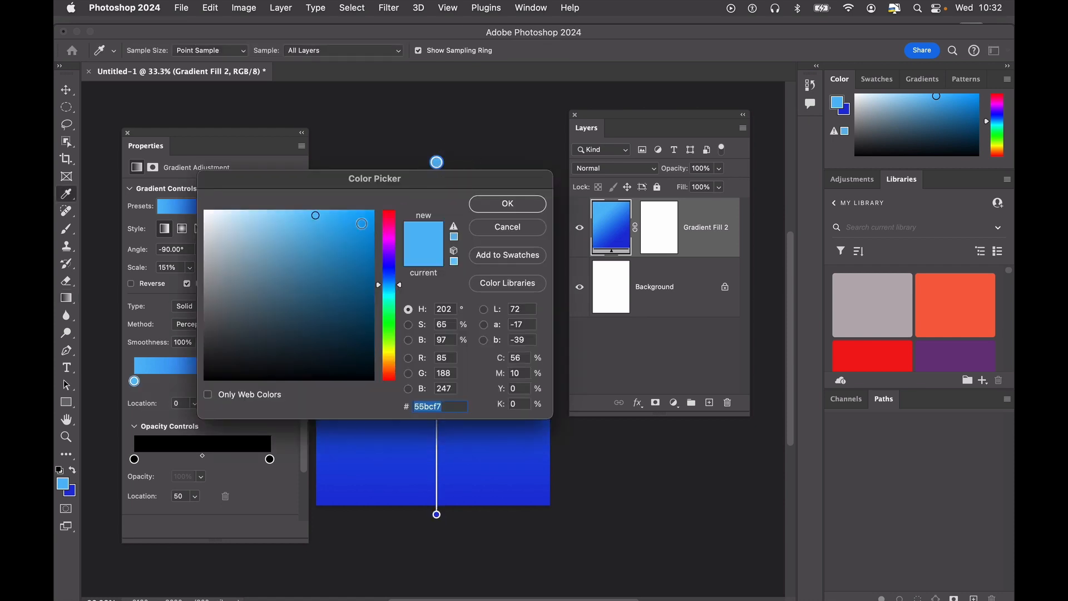
click(389, 235)
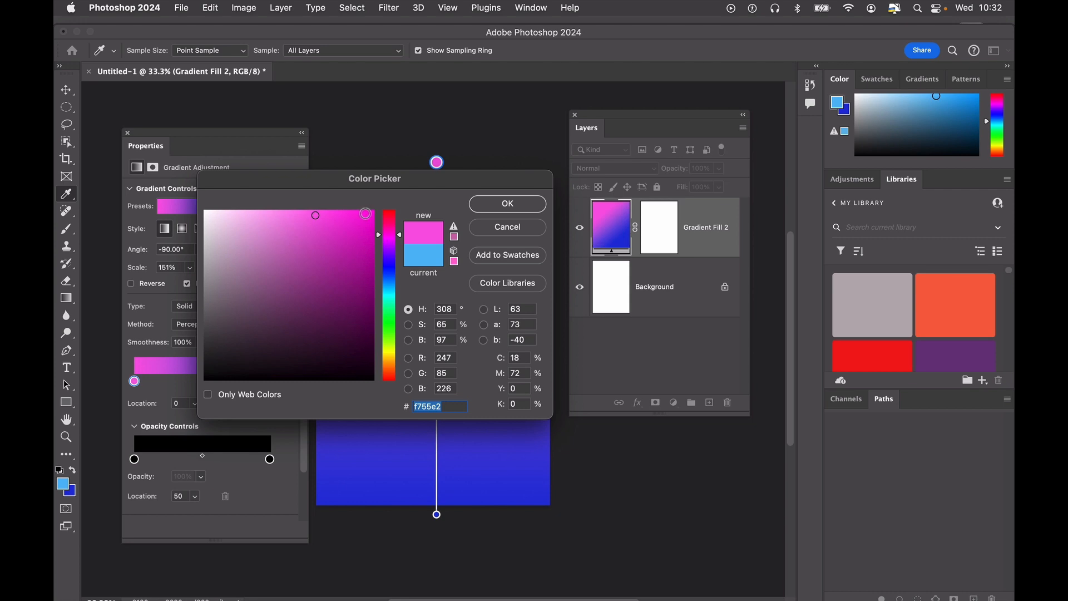
click(364, 213)
drag(473, 177, 797, 187)
click(442, 182)
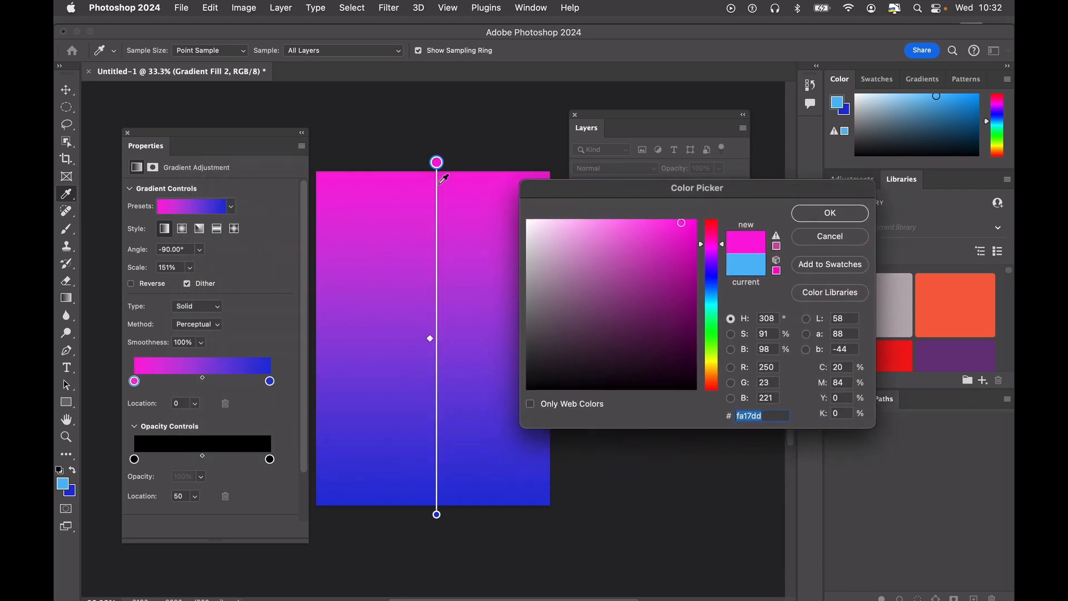
click(822, 216)
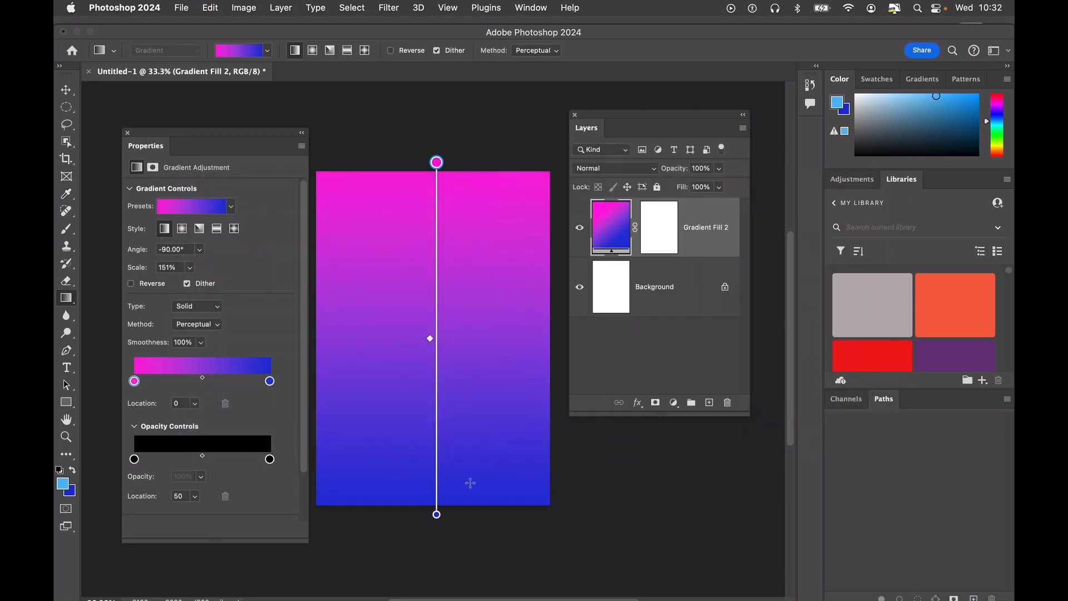
Recolor the gradient's bottom stop to purple #610cd4.
double_click(437, 514)
click(714, 282)
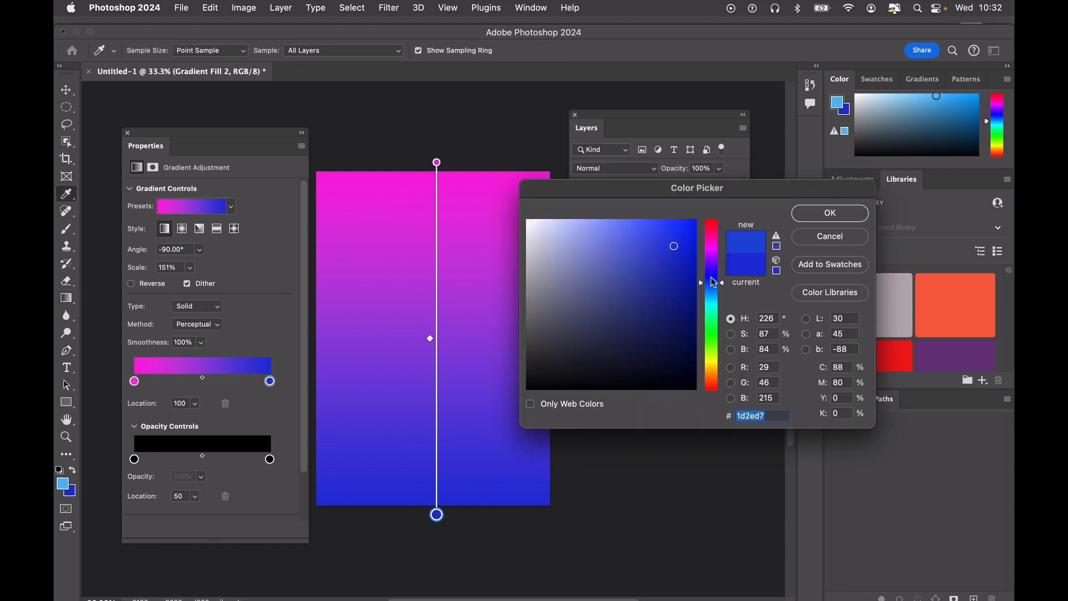
mouse_move(713, 282)
mouse_down()
mouse_move(715, 264)
mouse_move(695, 243)
mouse_up()
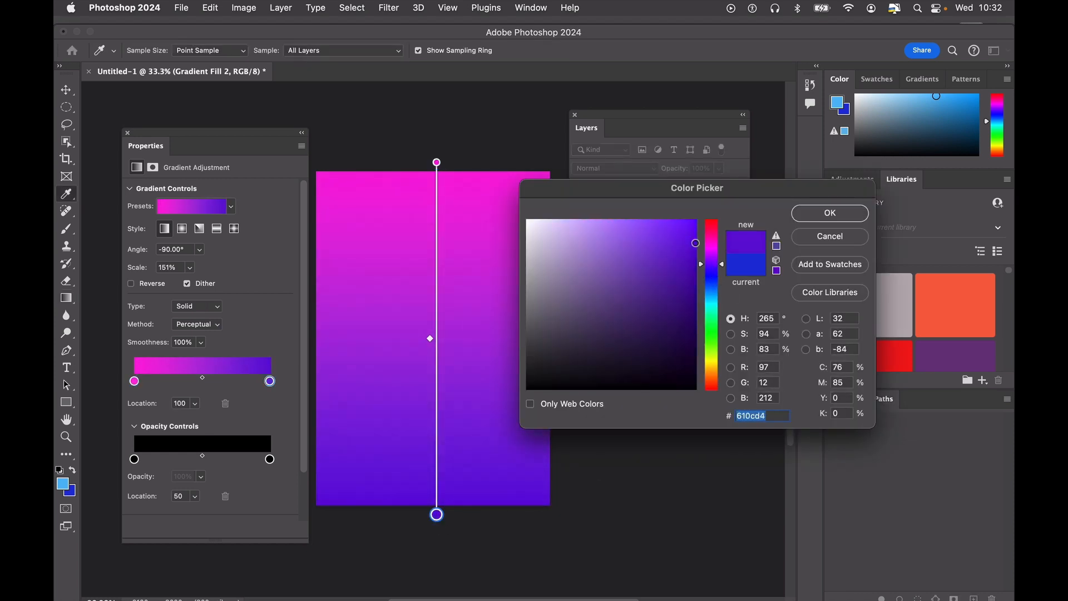
click(843, 214)
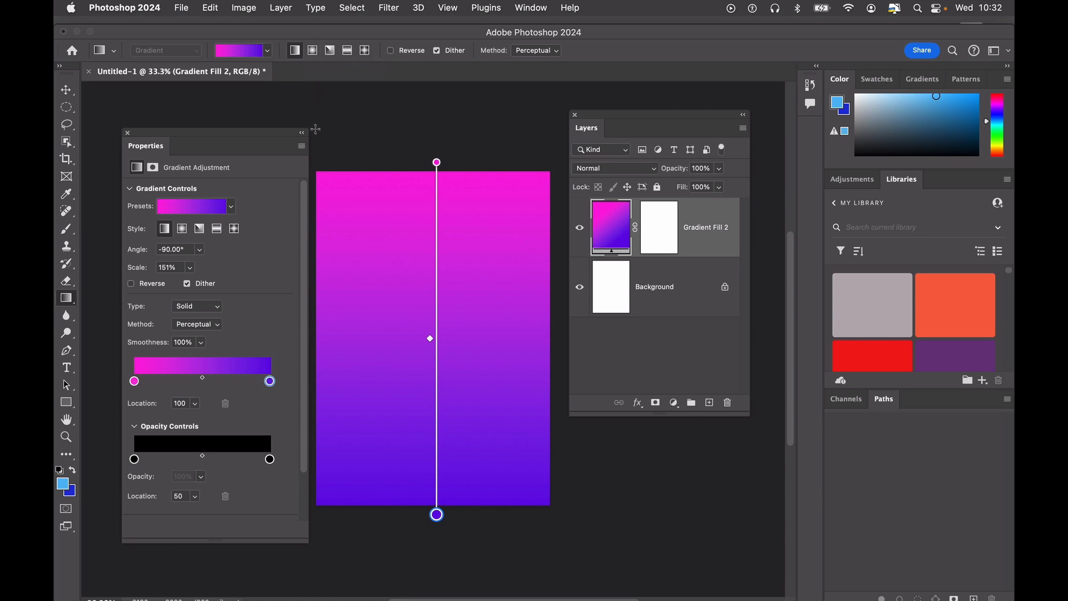
Change the pink-to-purple gradient's style to Radial.
click(313, 51)
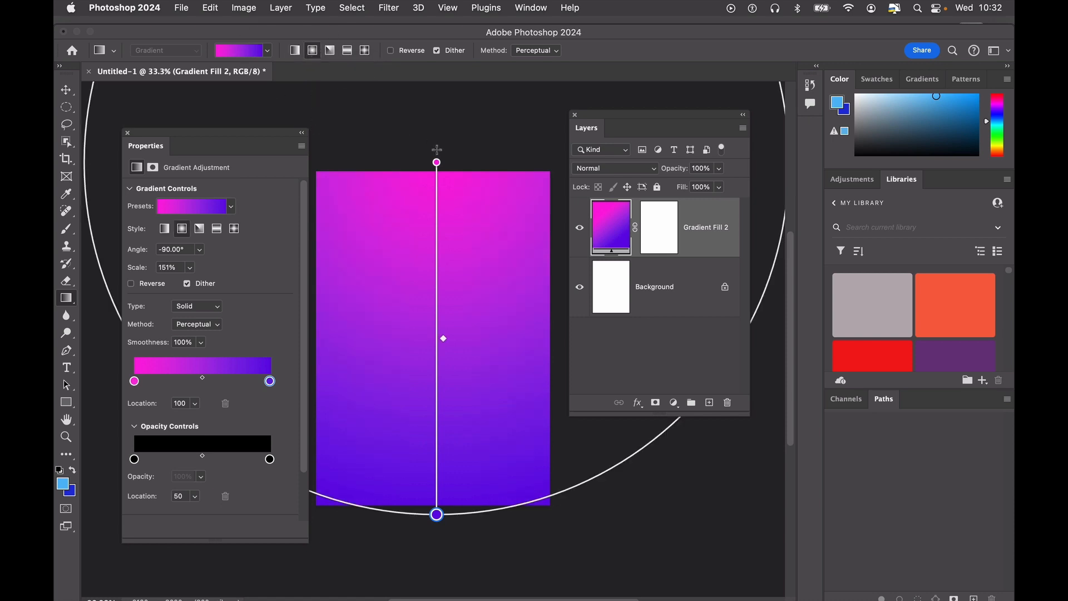
Move the radial gradient's pink center to about the middle of the page and its purple end just below the page, keeping the Radial style.
drag(437, 161, 431, 217)
drag(432, 571, 430, 540)
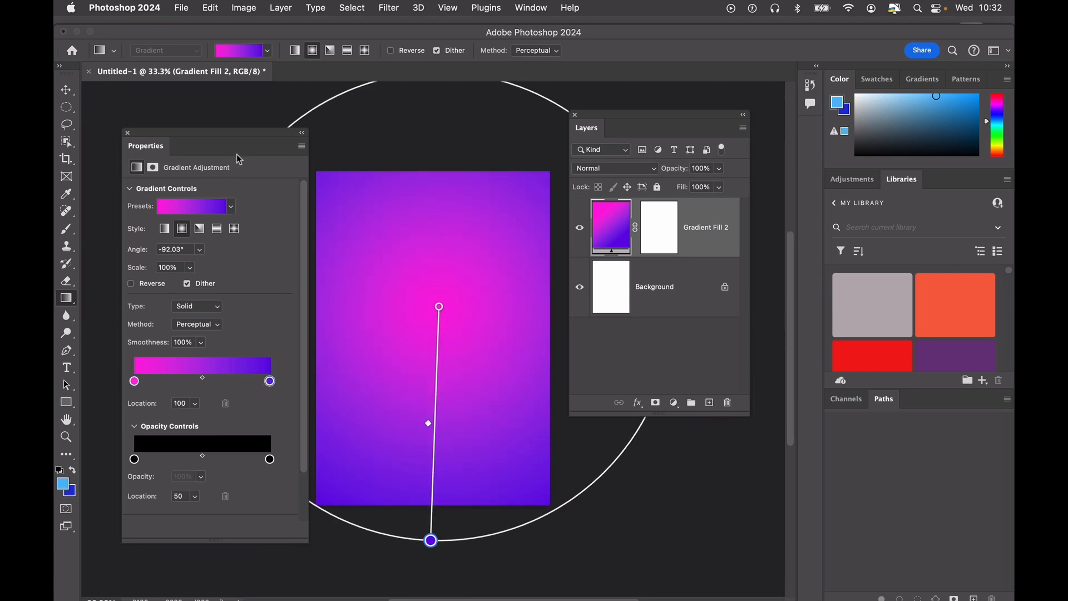
click(164, 229)
click(182, 228)
Review the available gradient styles in the Gradient Fill 2 layer's fill settings without changing any of them.
double_click(612, 228)
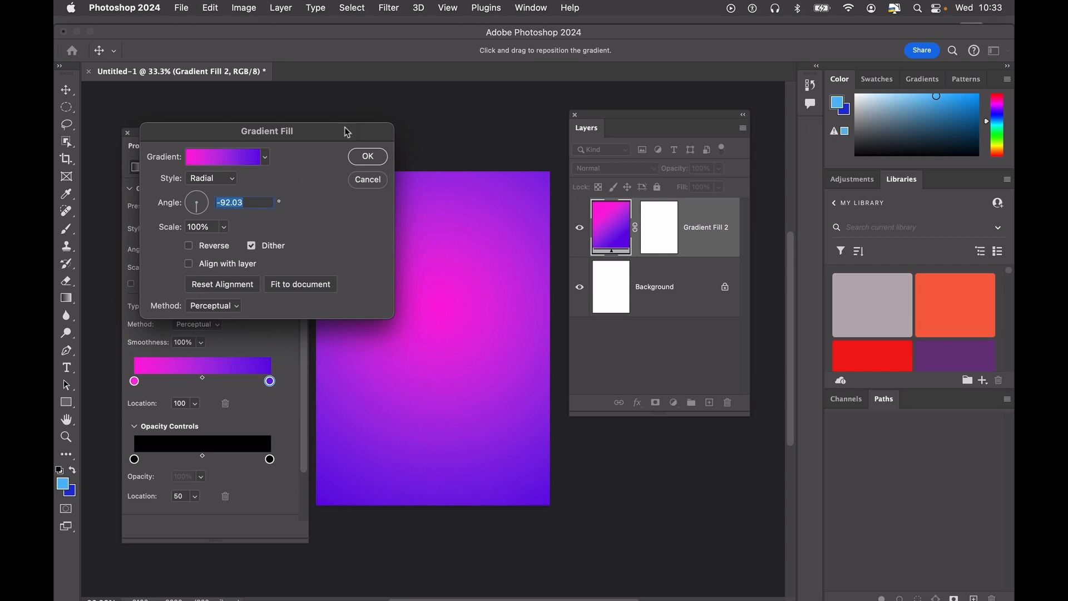
drag(341, 136, 336, 119)
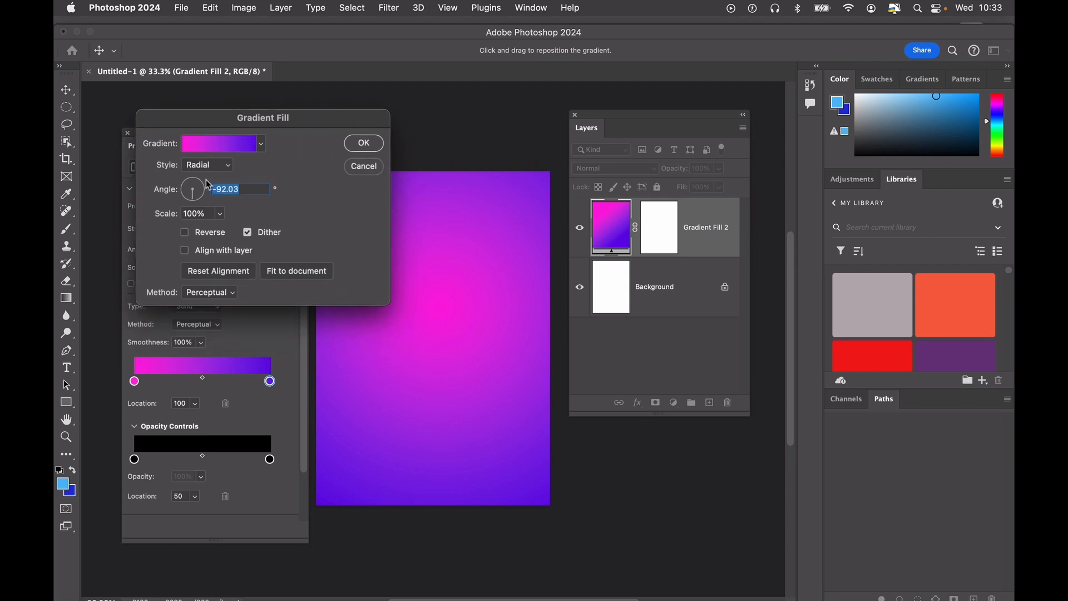
click(224, 167)
click(224, 167)
click(370, 166)
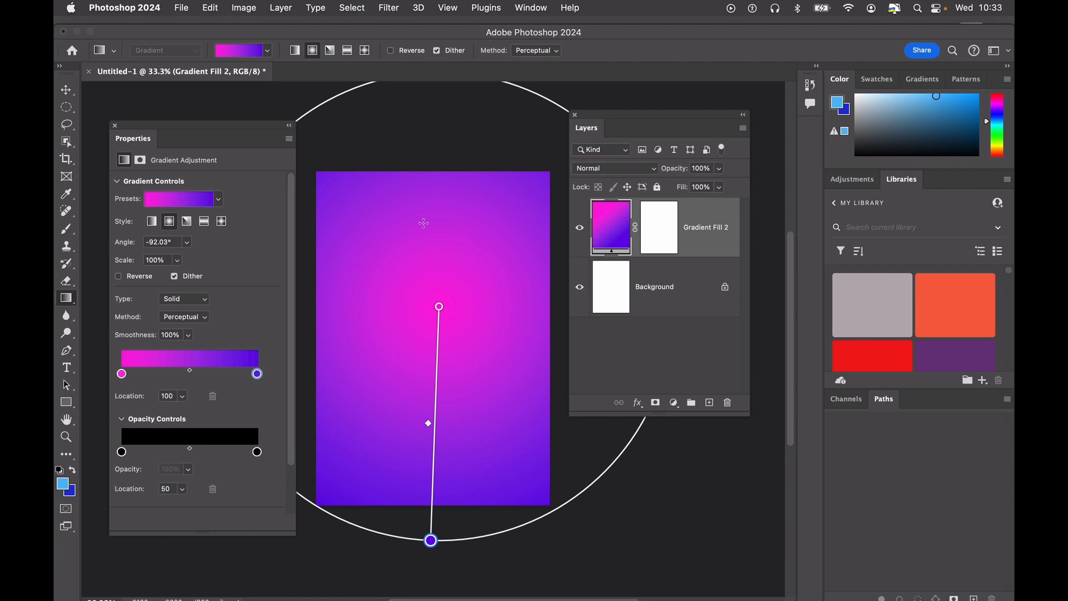
Change the gradient's style to Linear and move its pink starting point up to the page's top edge.
click(295, 51)
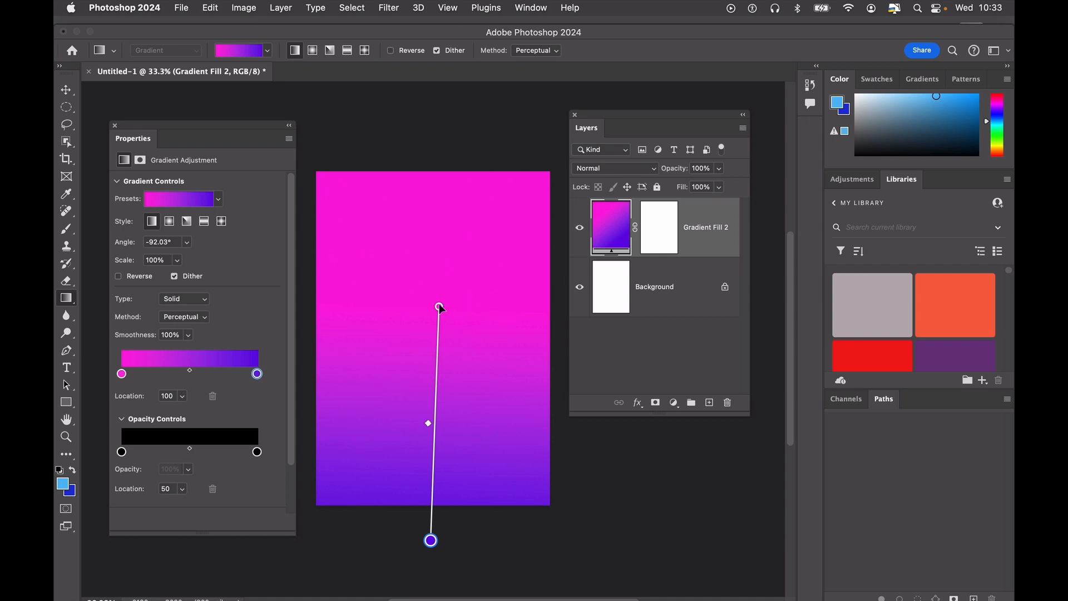
drag(439, 306, 435, 177)
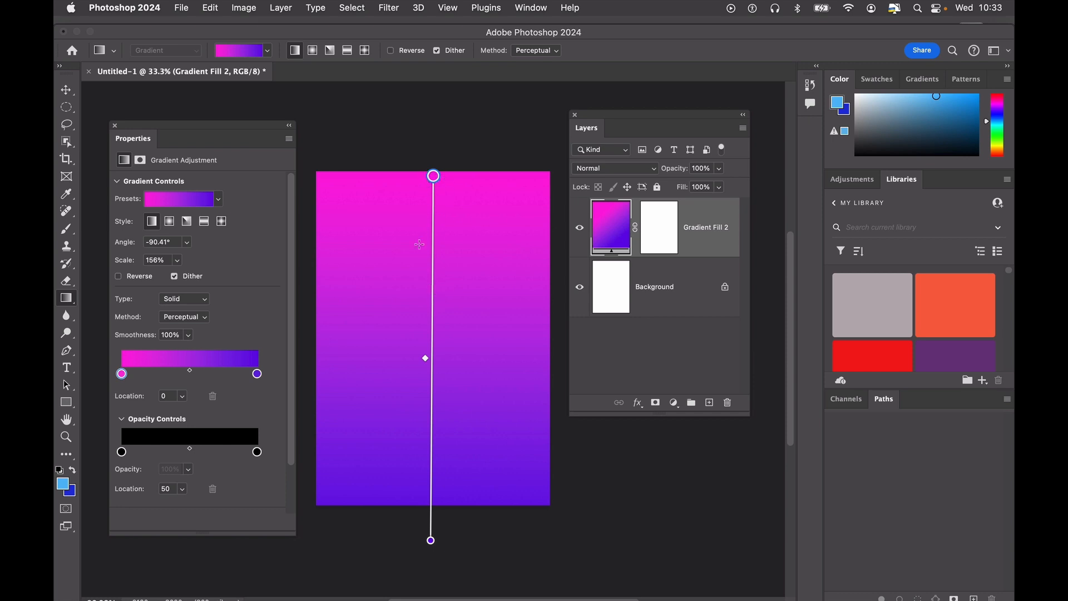
Add a color stop on the upper part of the gradient line at location 26 and color it light pink #eb9af7.
click(432, 271)
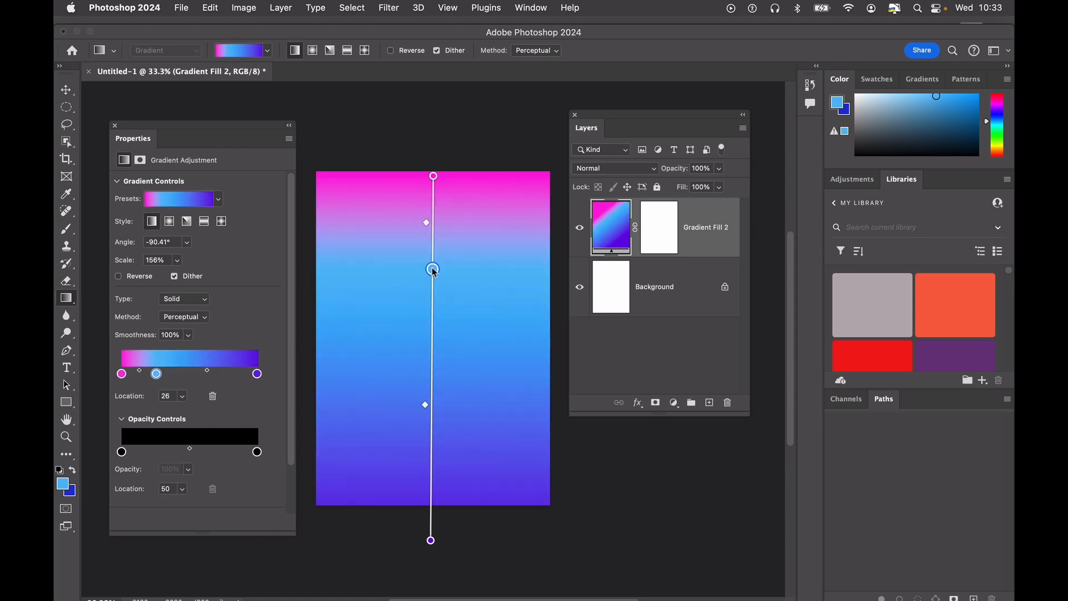
double_click(432, 269)
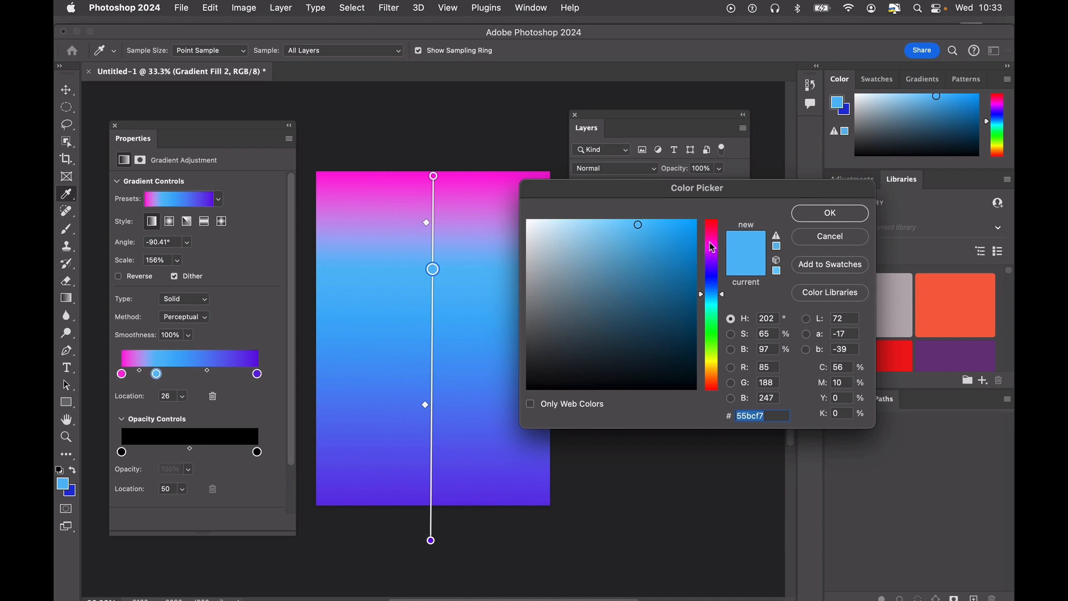
drag(712, 247, 713, 250)
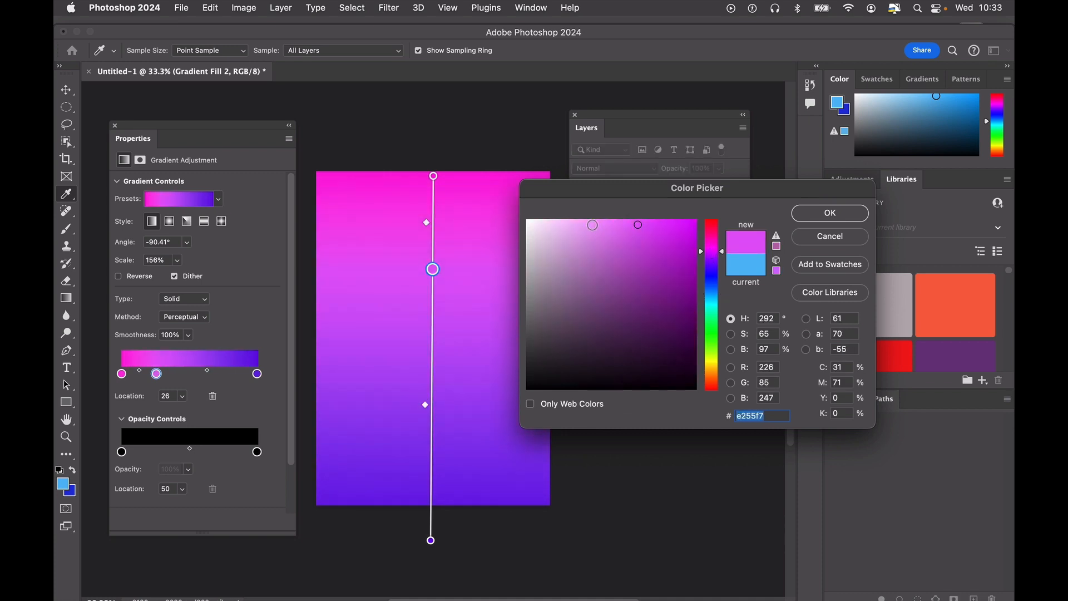
click(593, 224)
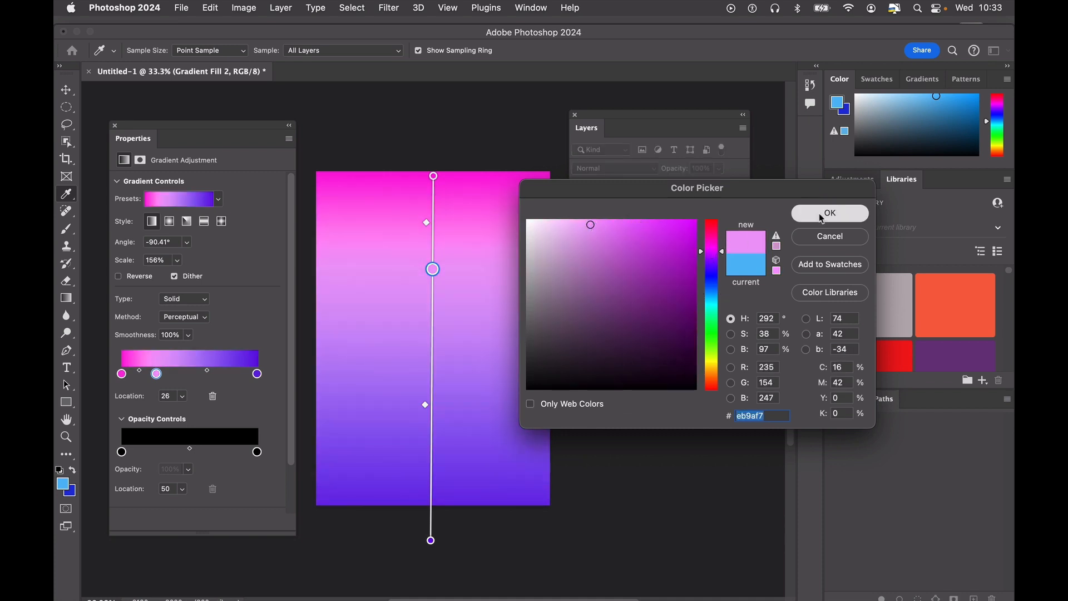
click(821, 215)
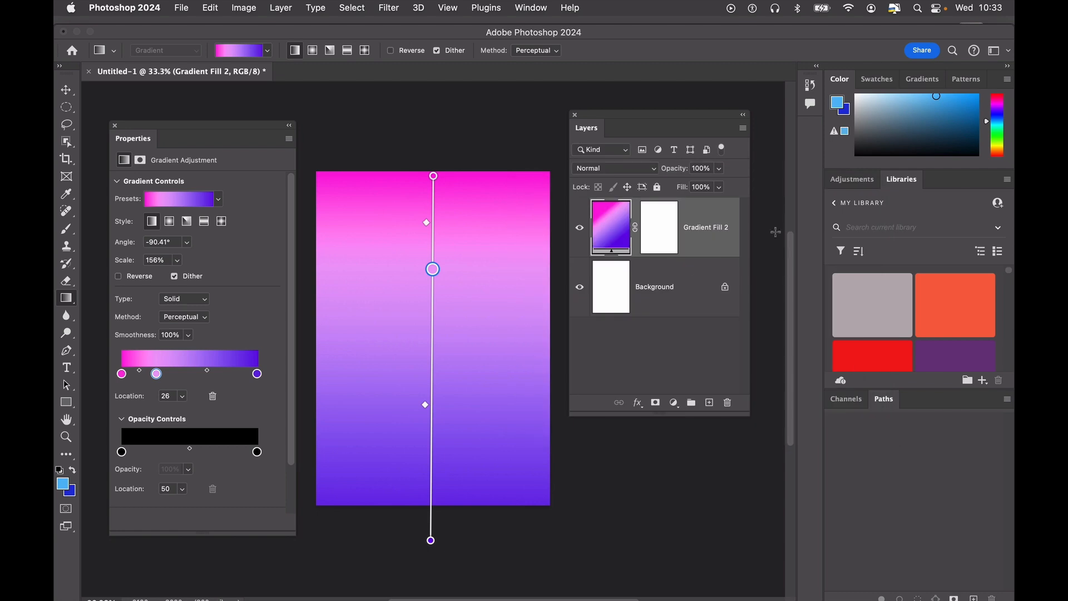
Add a color stop on the lower part of the gradient line at location 79 and color it blue #2113db.
click(431, 465)
double_click(432, 464)
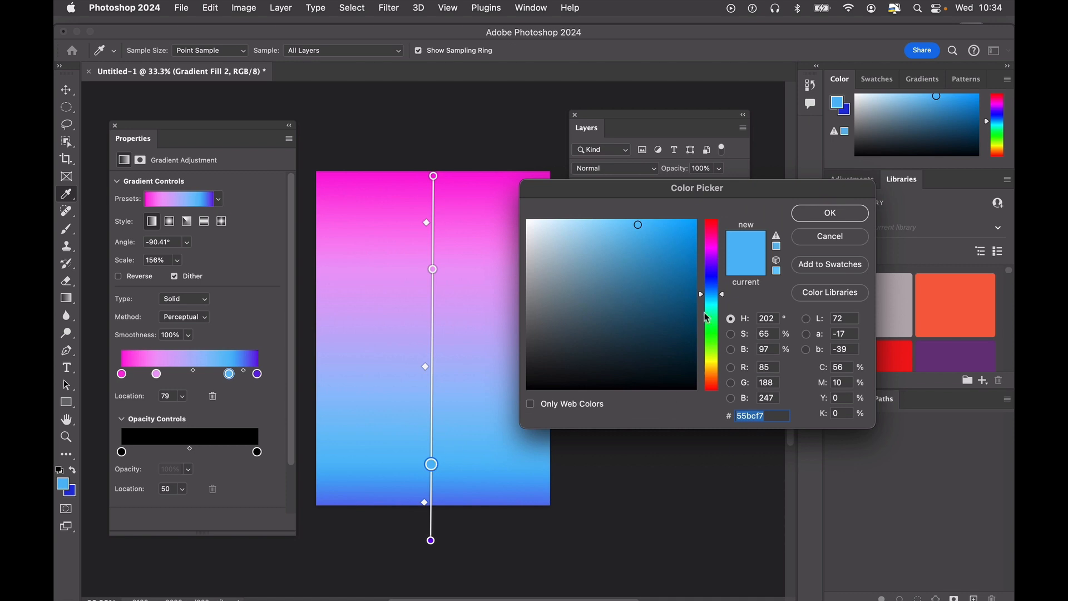
click(712, 273)
click(682, 243)
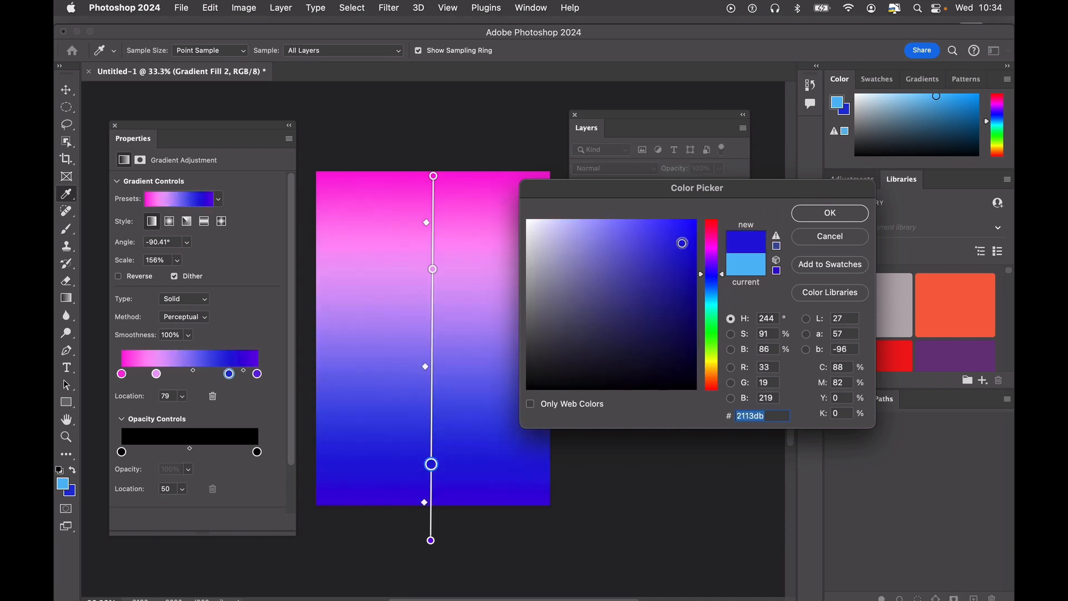
click(813, 223)
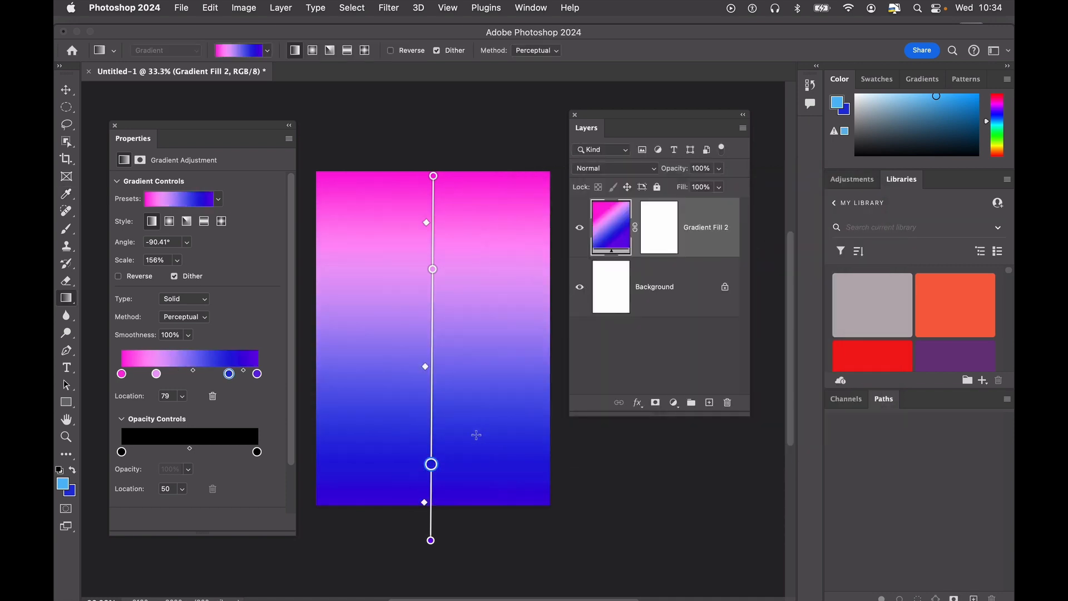
Recolor the gradient's bottom end stop to cyan #04d6e3.
double_click(431, 541)
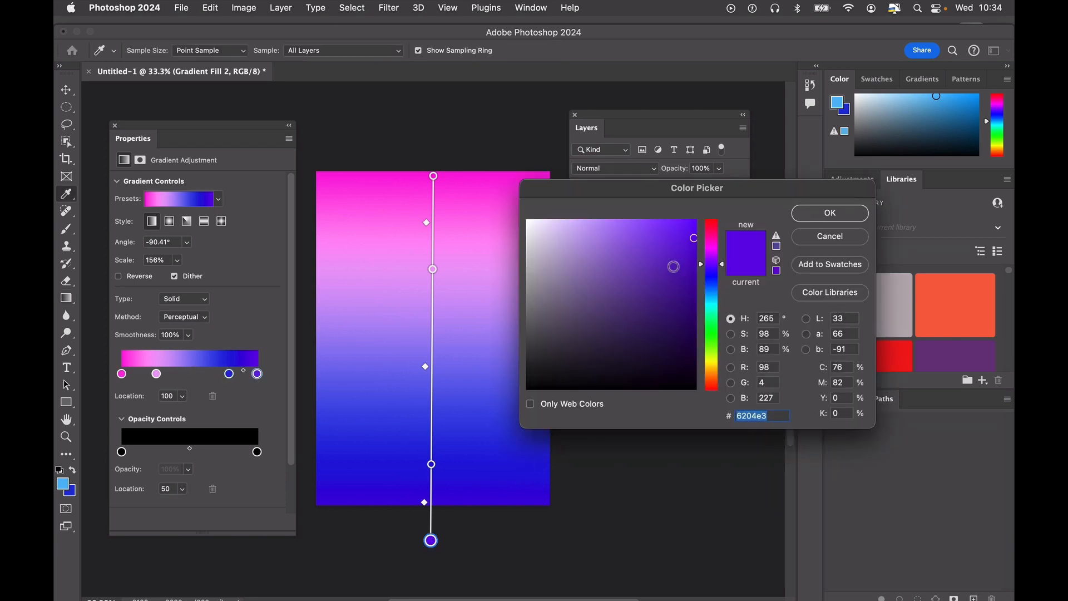
click(711, 304)
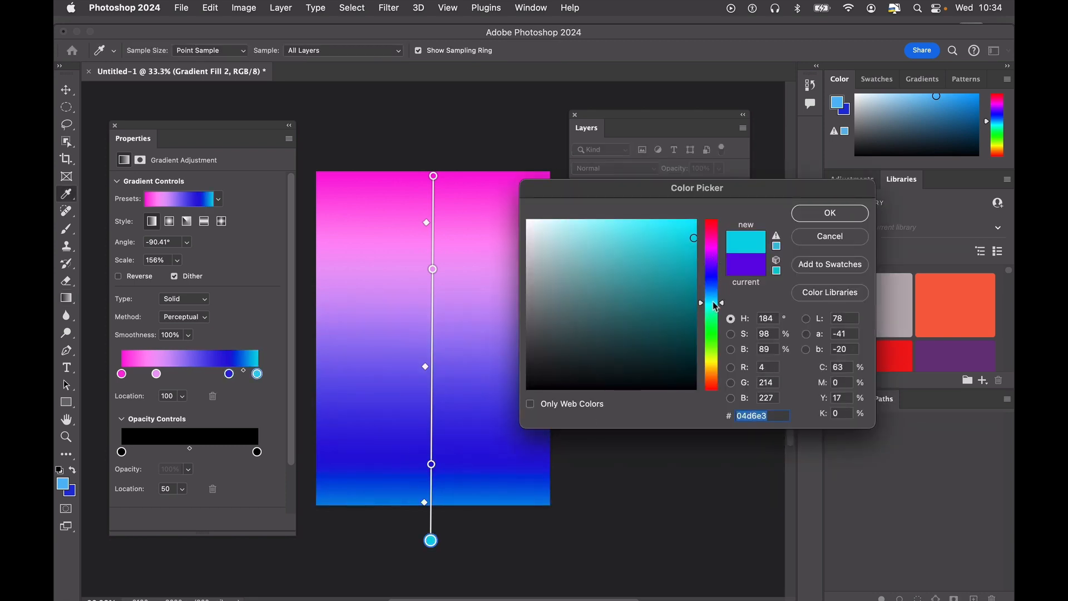
click(822, 217)
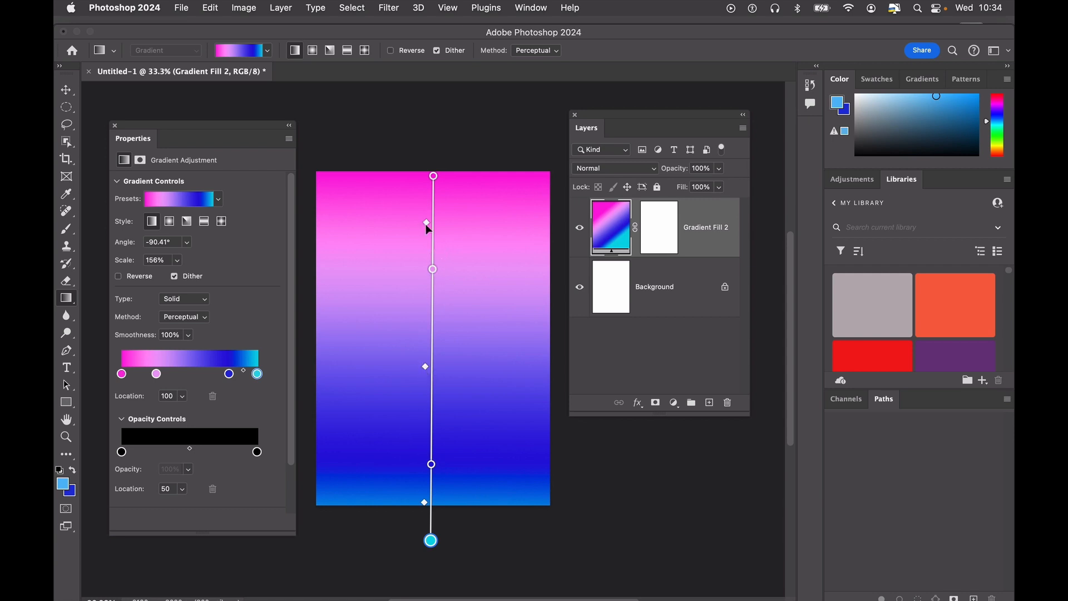
Try different positions for the midpoint between the light pink and blue stops, and leave it at location 39.
drag(426, 367, 431, 334)
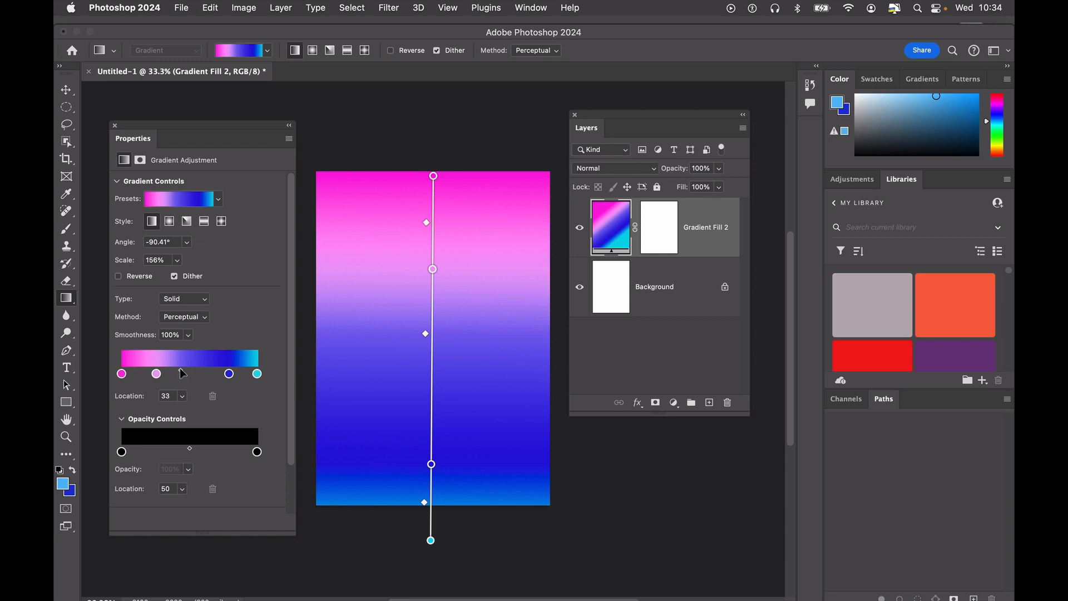
drag(180, 368, 192, 372)
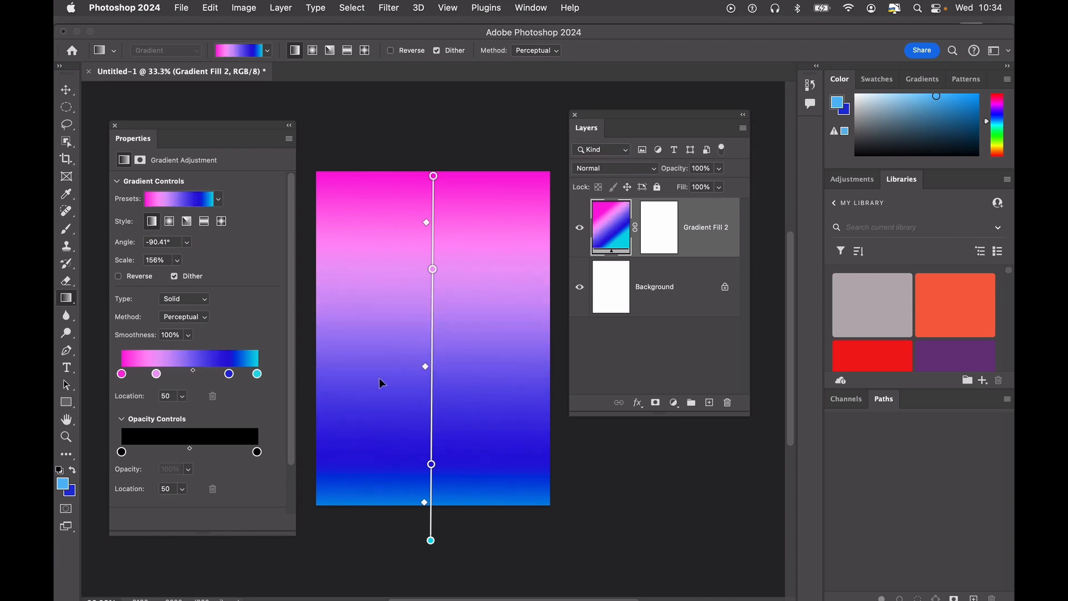
drag(428, 366, 426, 346)
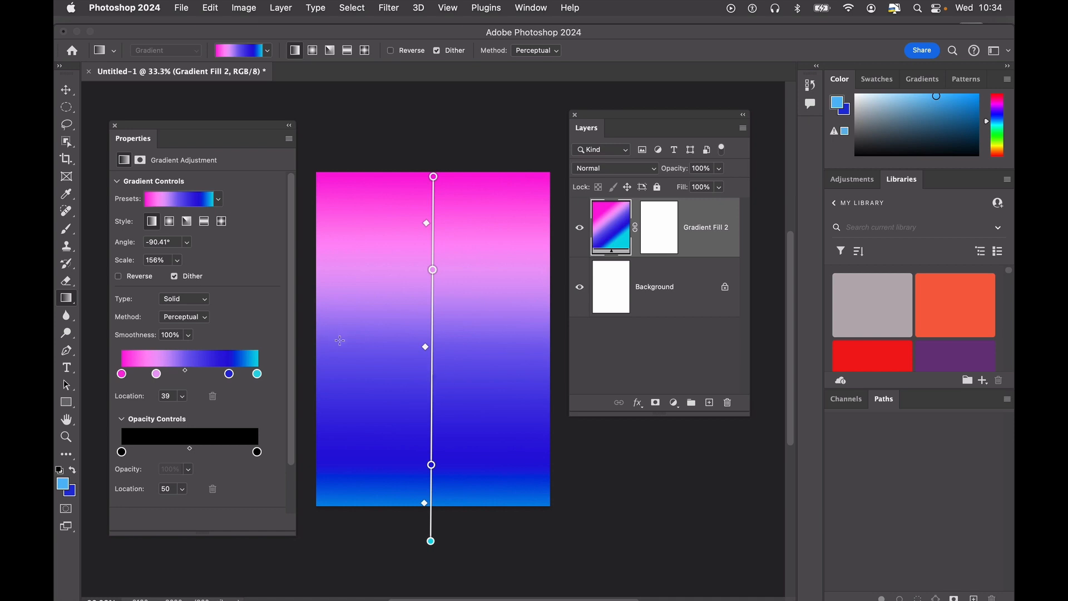
Move the blue color stop up to location 55 and the cyan end stop to the page's bottom edge.
drag(431, 465, 432, 380)
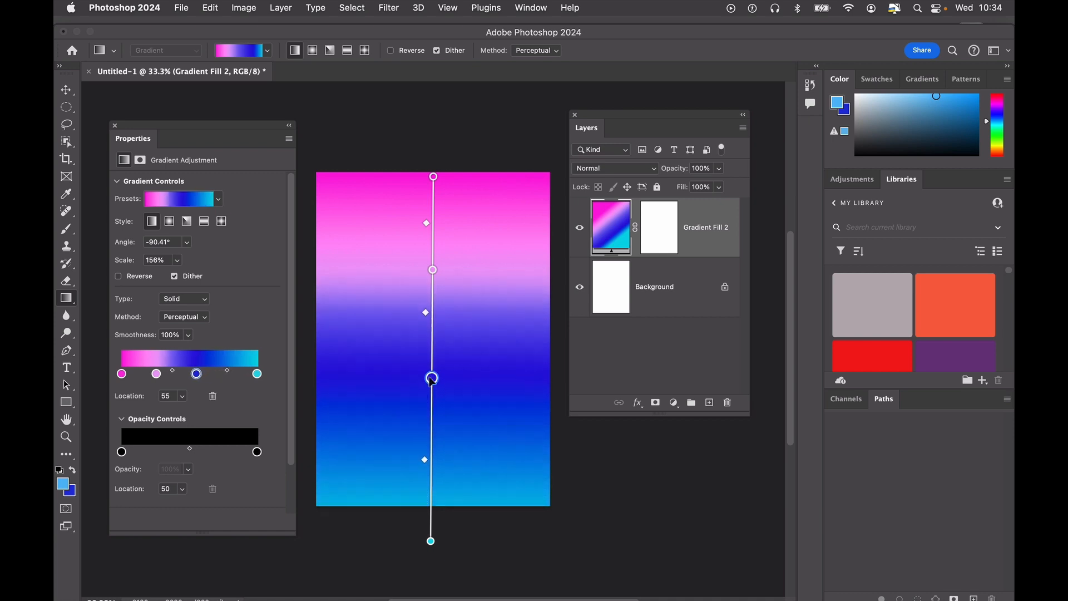
drag(432, 540, 432, 504)
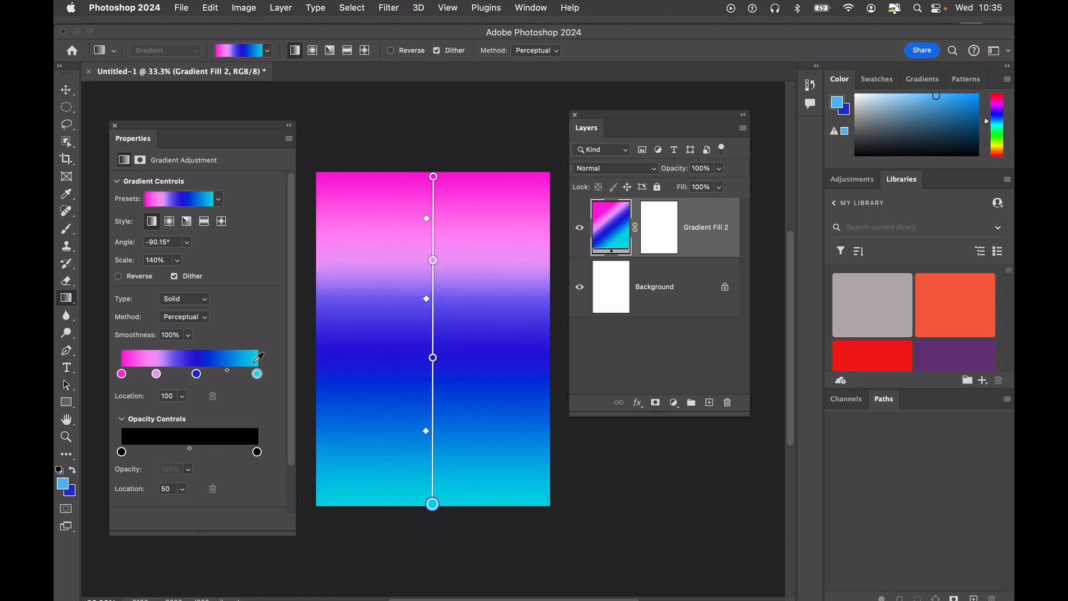
Add an opacity stop at location 80 of the gradient, set it to 100% opacity, and shift it slightly toward the start.
click(258, 452)
drag(260, 452, 256, 452)
click(234, 454)
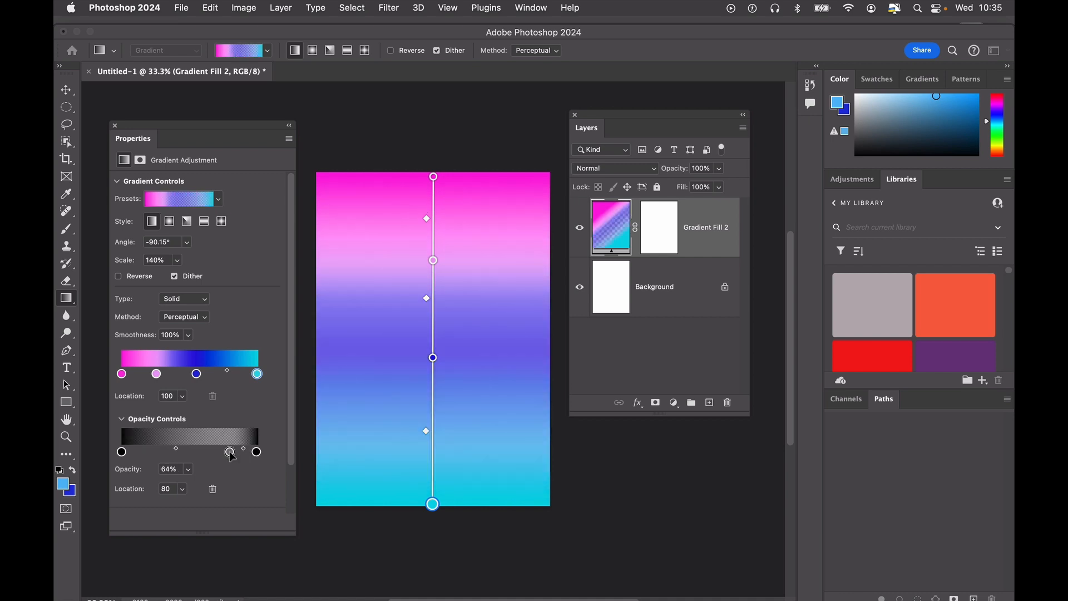
click(188, 469)
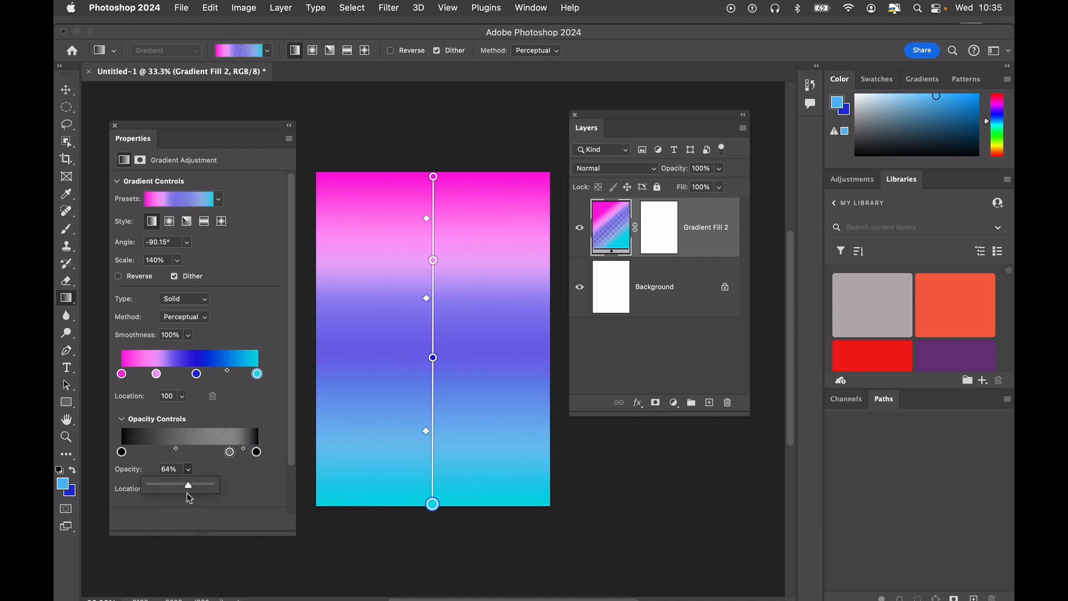
drag(189, 489, 235, 496)
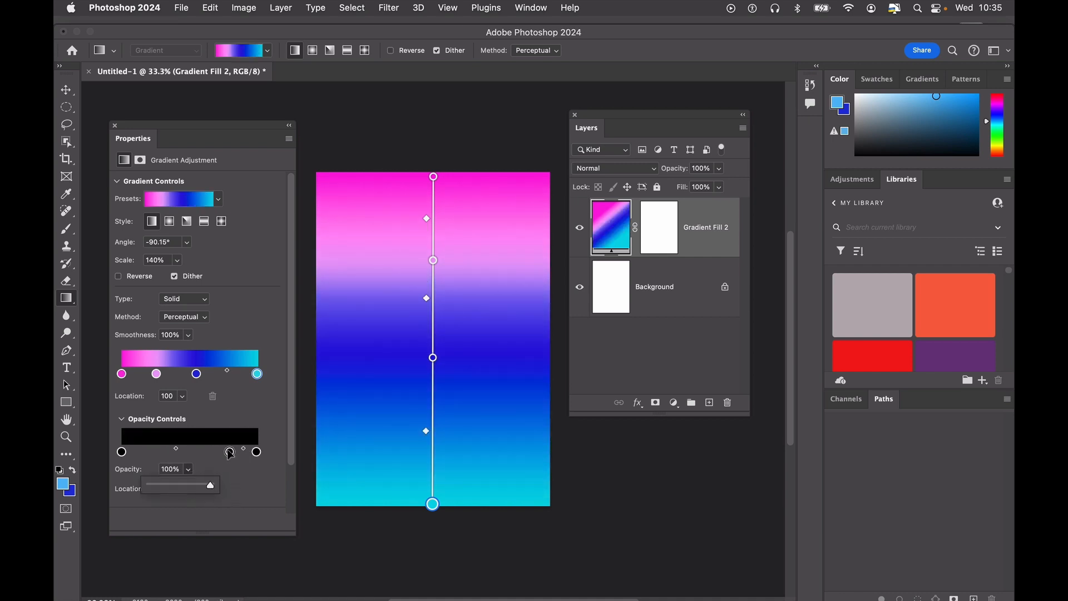
drag(230, 451, 218, 452)
Set the gradient's end opacity stop to 0% and hide the Background layer.
click(257, 453)
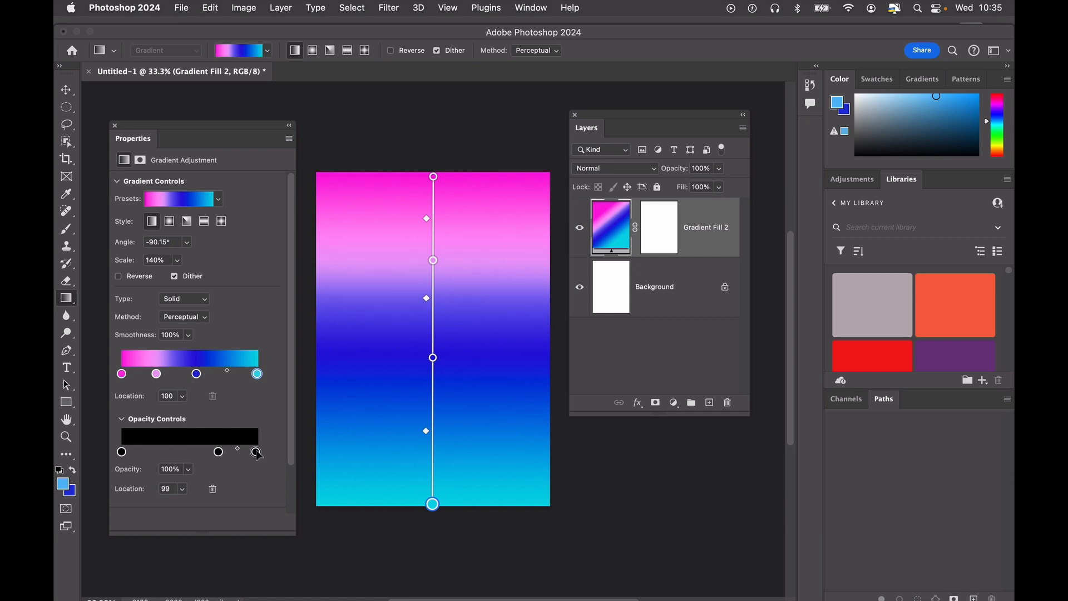
click(189, 474)
drag(194, 485, 71, 491)
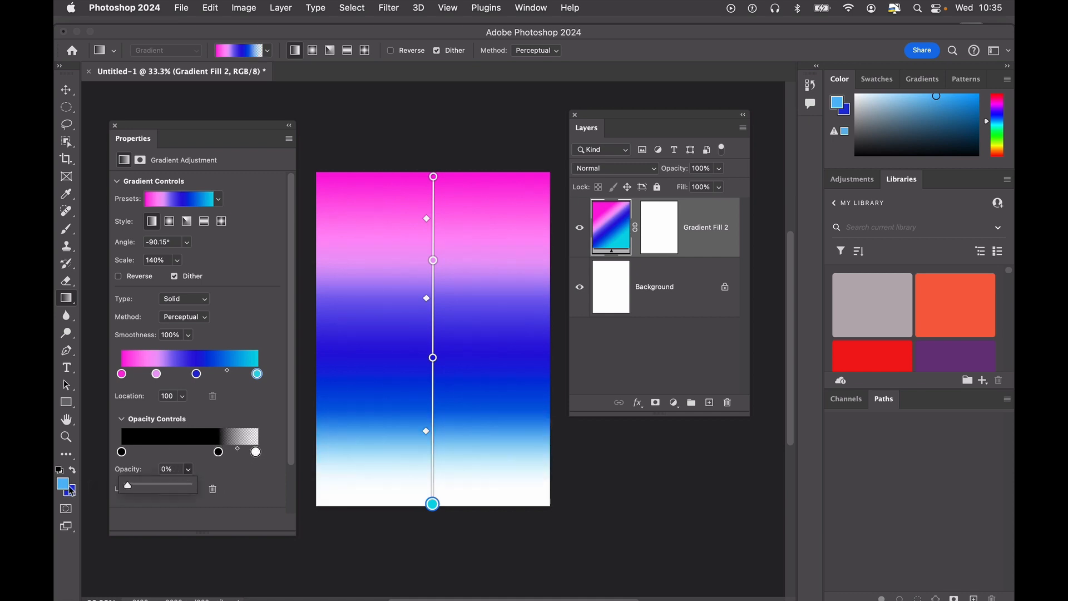
click(580, 287)
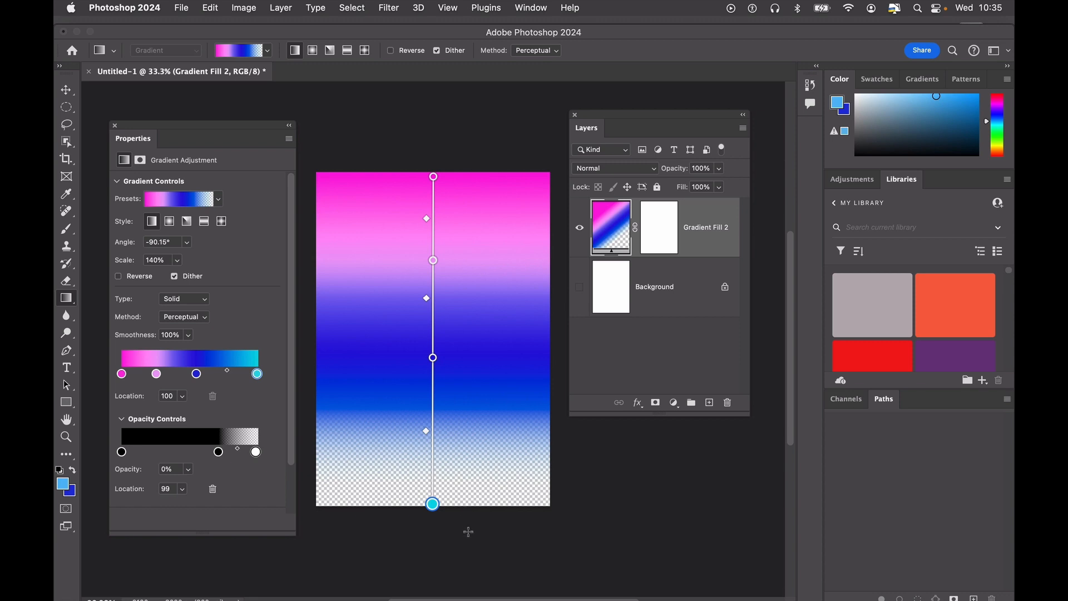
Apply a purple-to-blue gradient preset from the Blues group, and collapse that group.
click(269, 50)
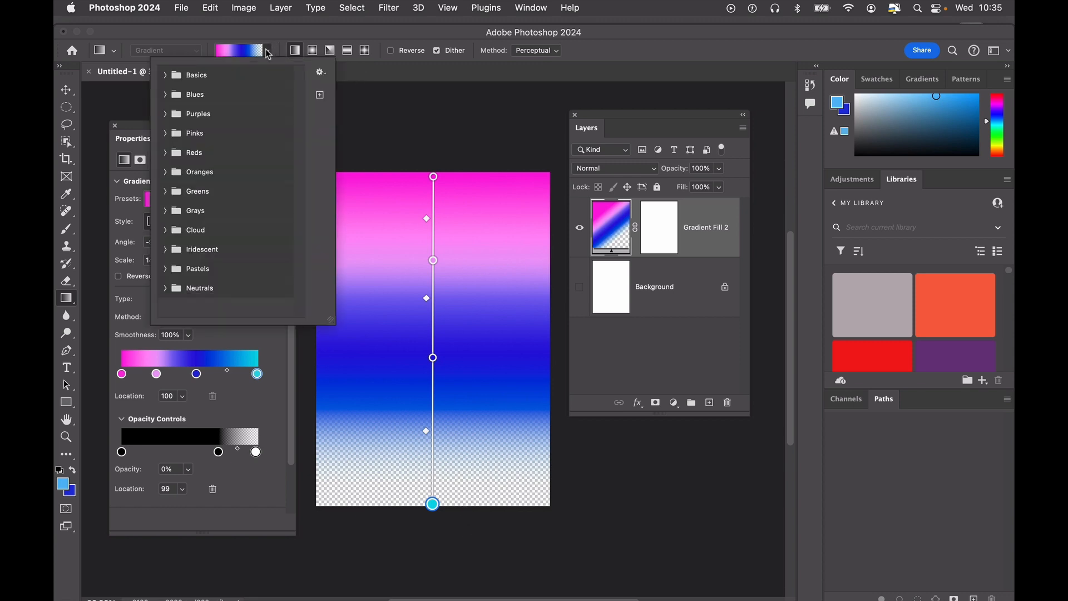
click(175, 98)
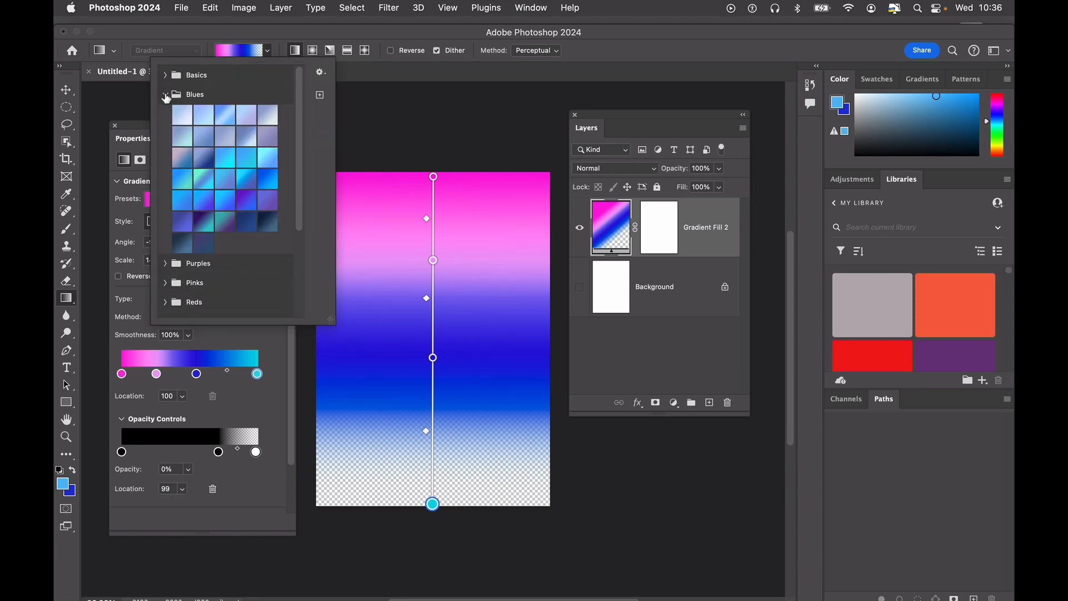
click(247, 199)
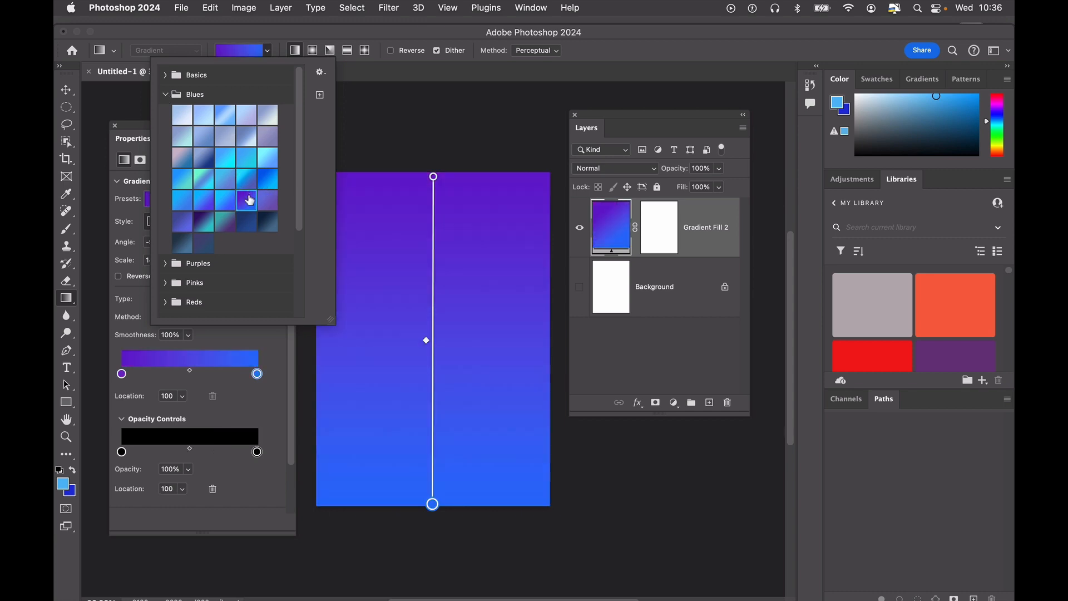
click(165, 96)
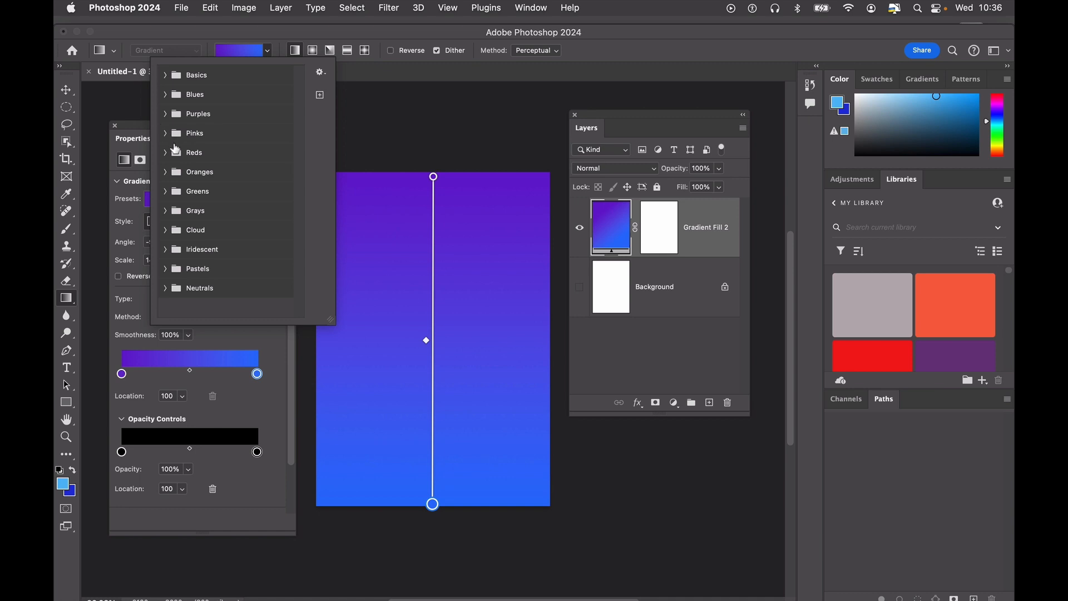
Look through the Oranges presets and apply the orange, pink and dark purple gradient from the Reds group.
click(165, 172)
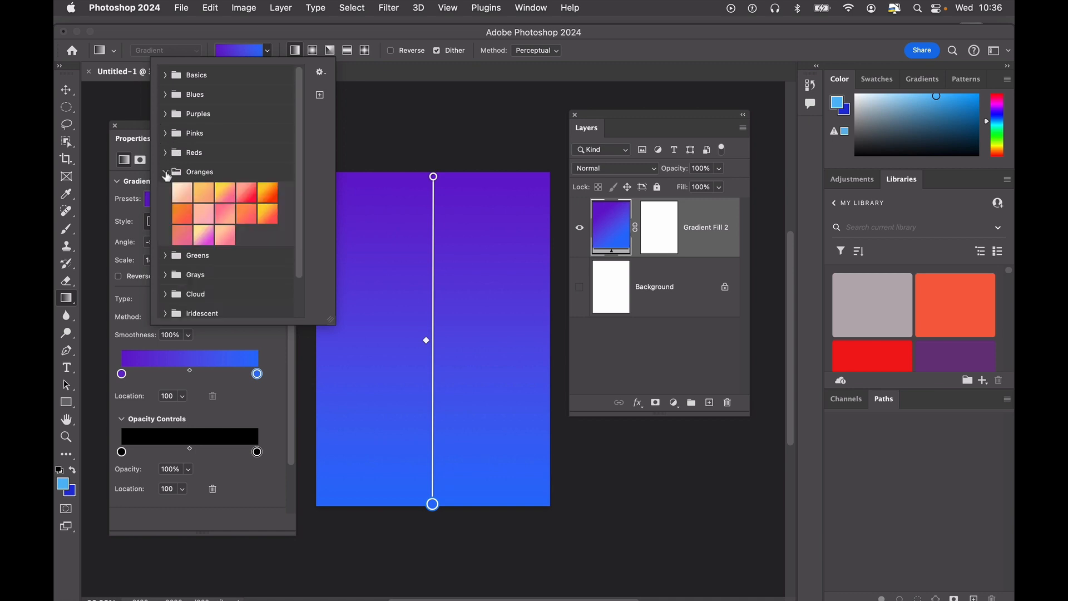
click(166, 173)
click(166, 152)
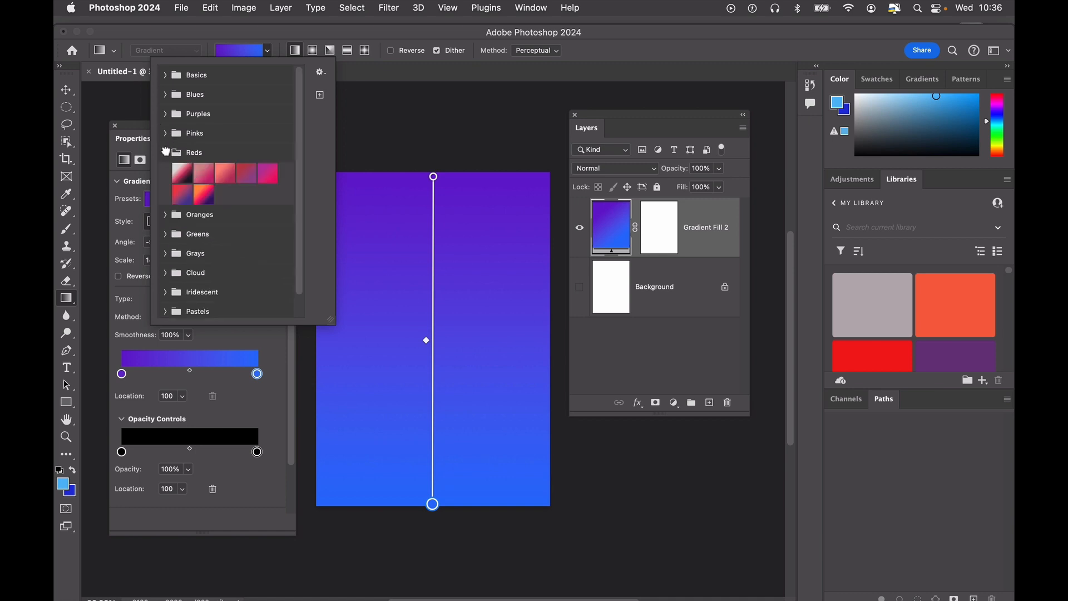
click(204, 195)
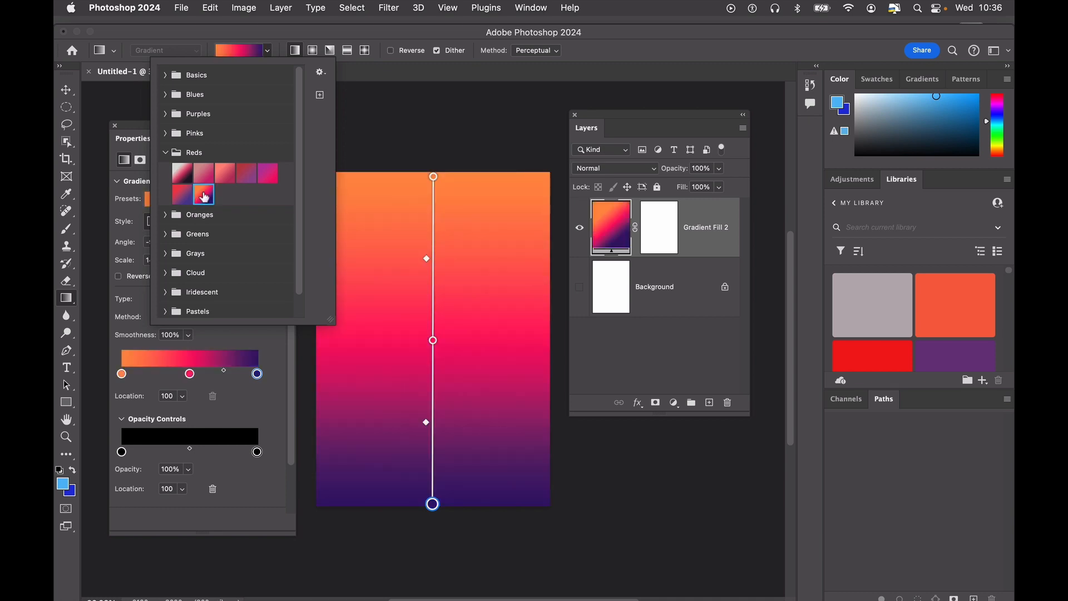
Recolor the gradient's middle color stop to dark red and its start color stop to yellow.
click(253, 51)
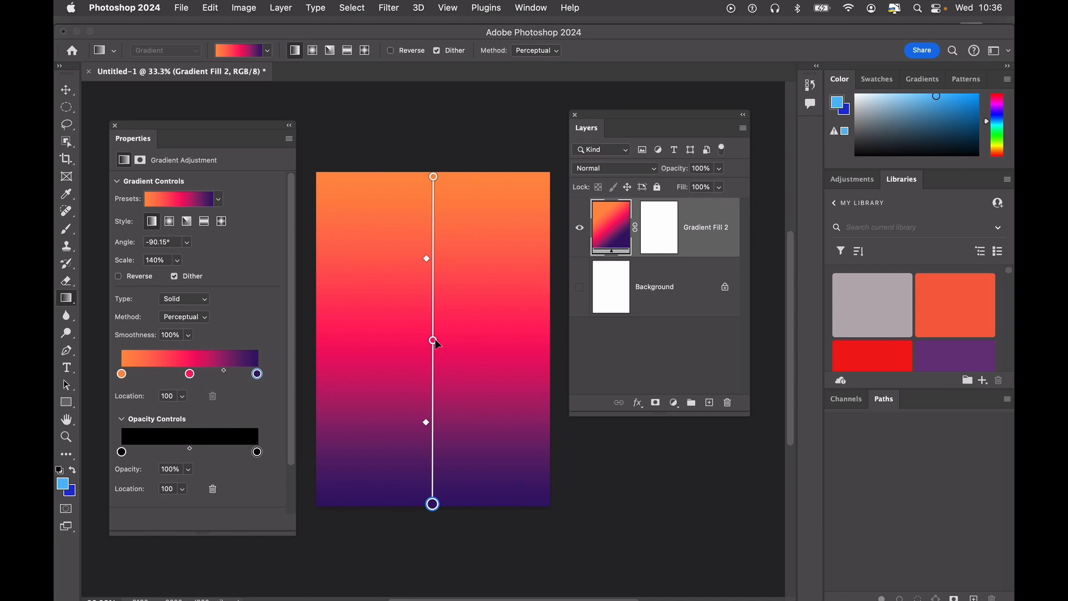
double_click(190, 374)
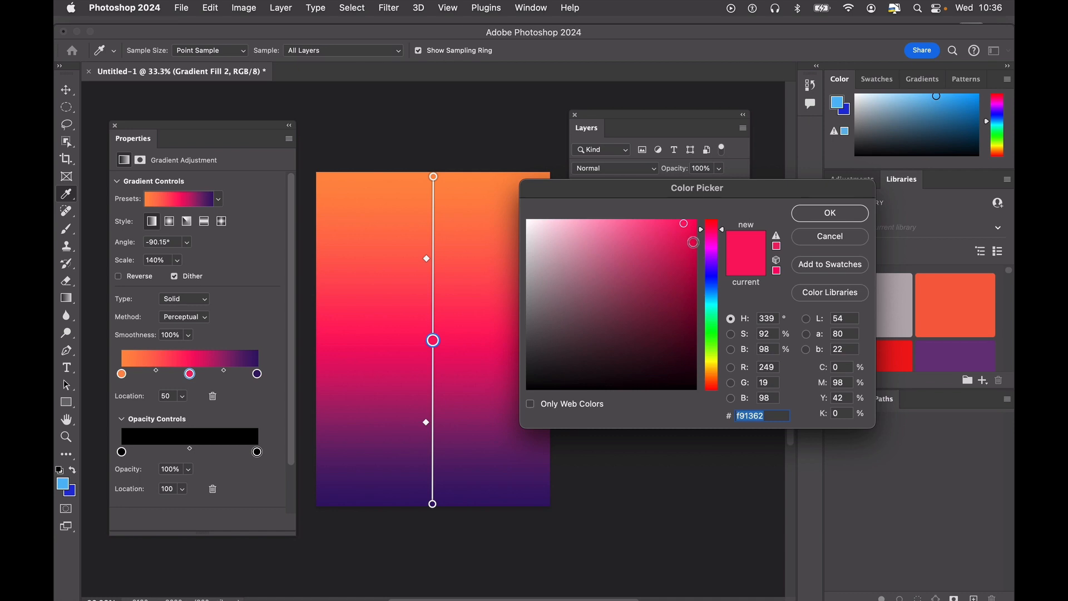
click(692, 267)
drag(692, 266, 690, 307)
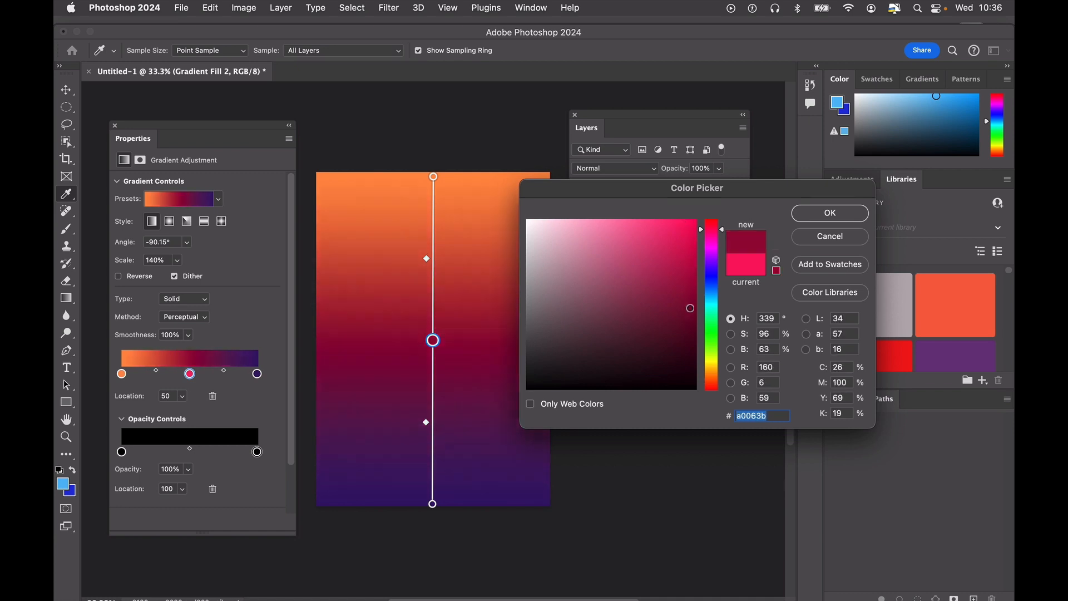
click(837, 213)
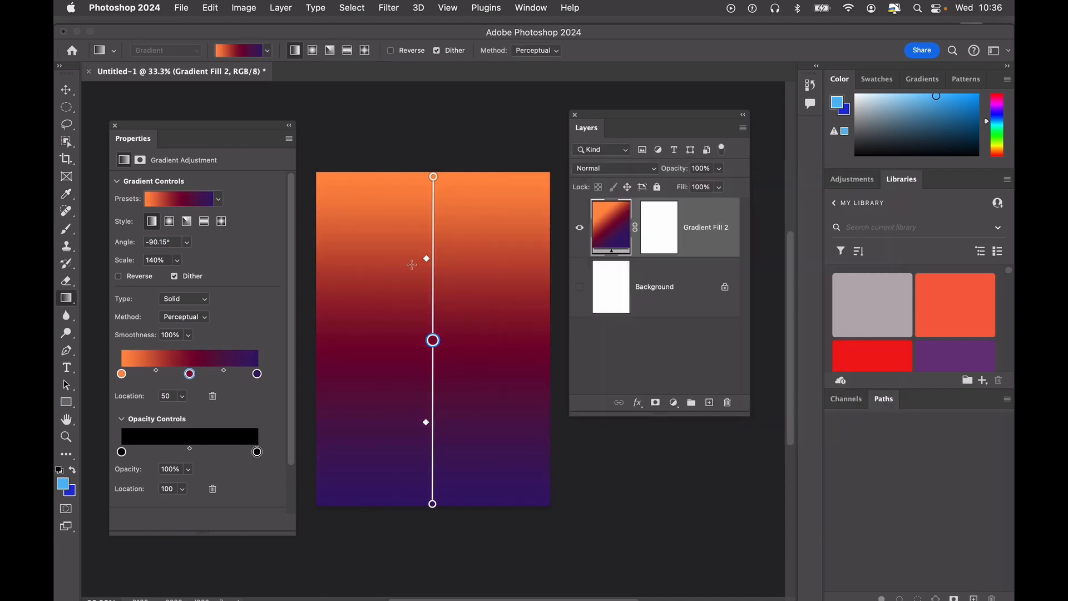
click(433, 177)
Apply the blue-to-transparent gradient preset from the Basics group.
click(269, 51)
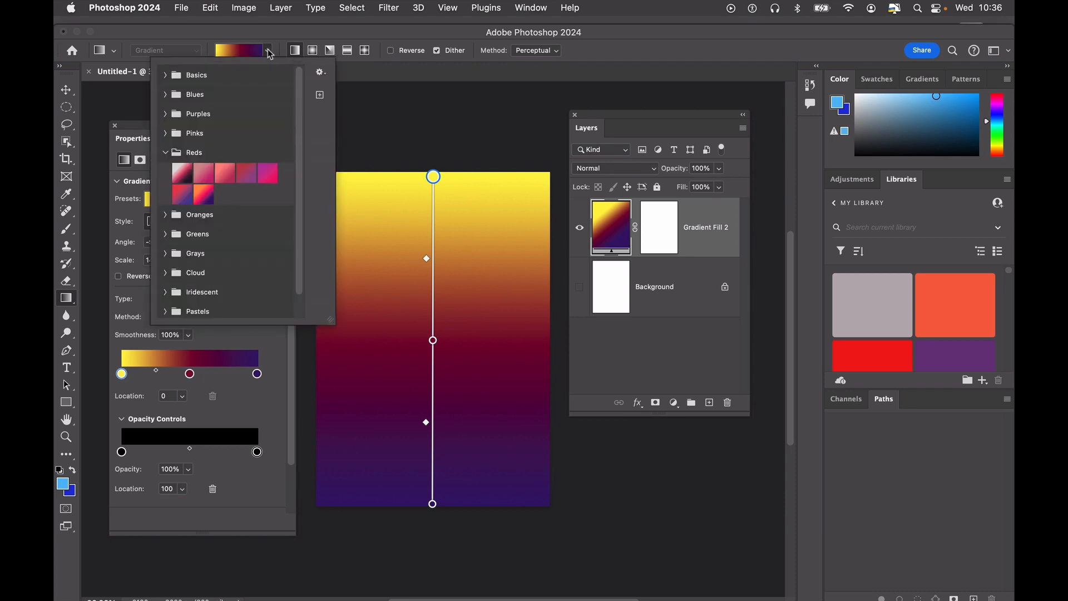
click(176, 78)
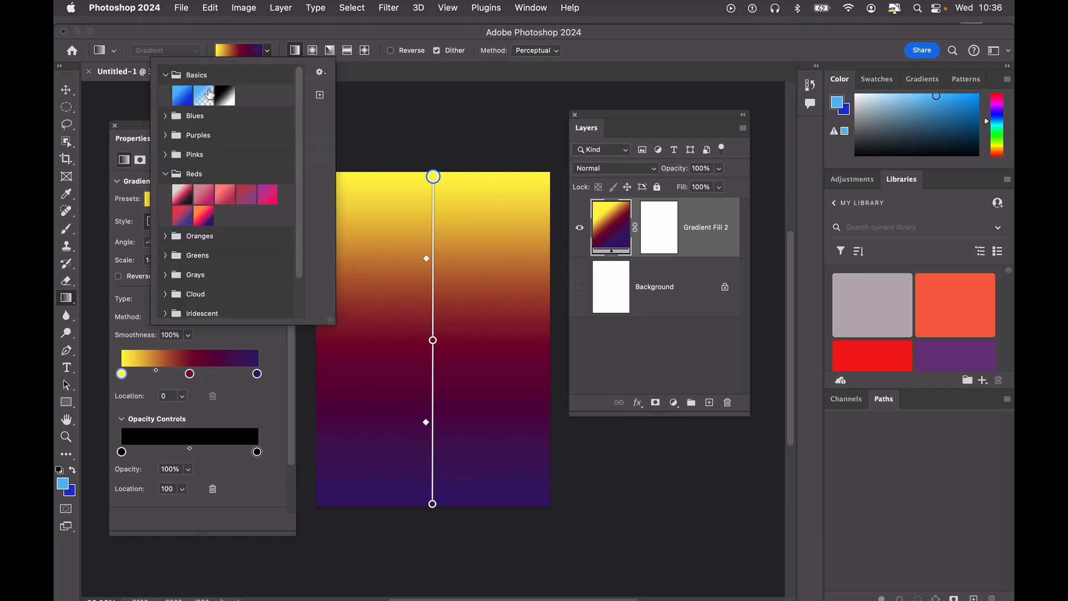
click(204, 95)
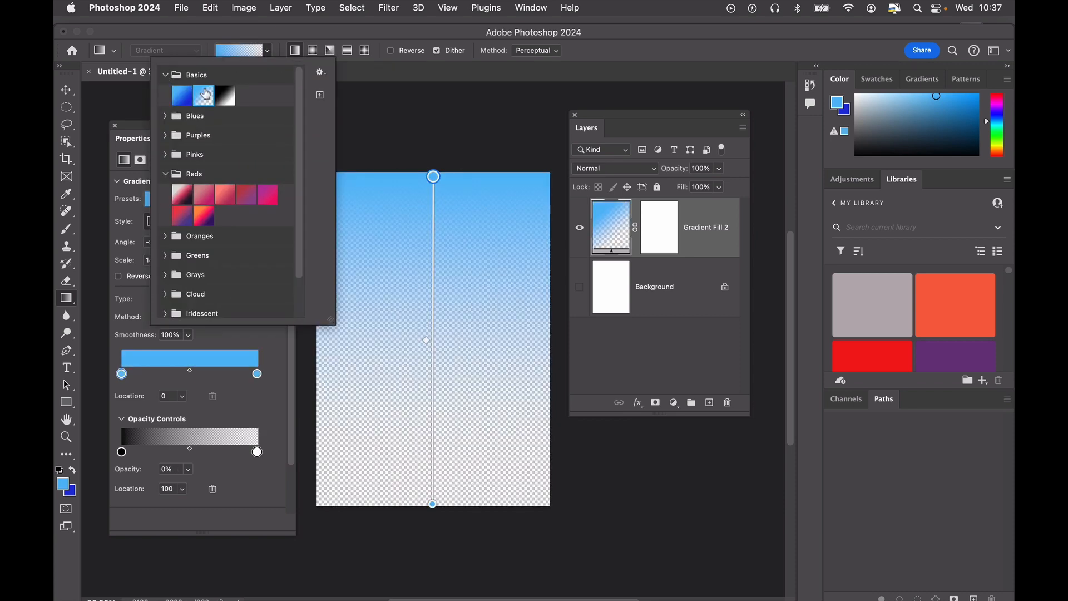
click(278, 40)
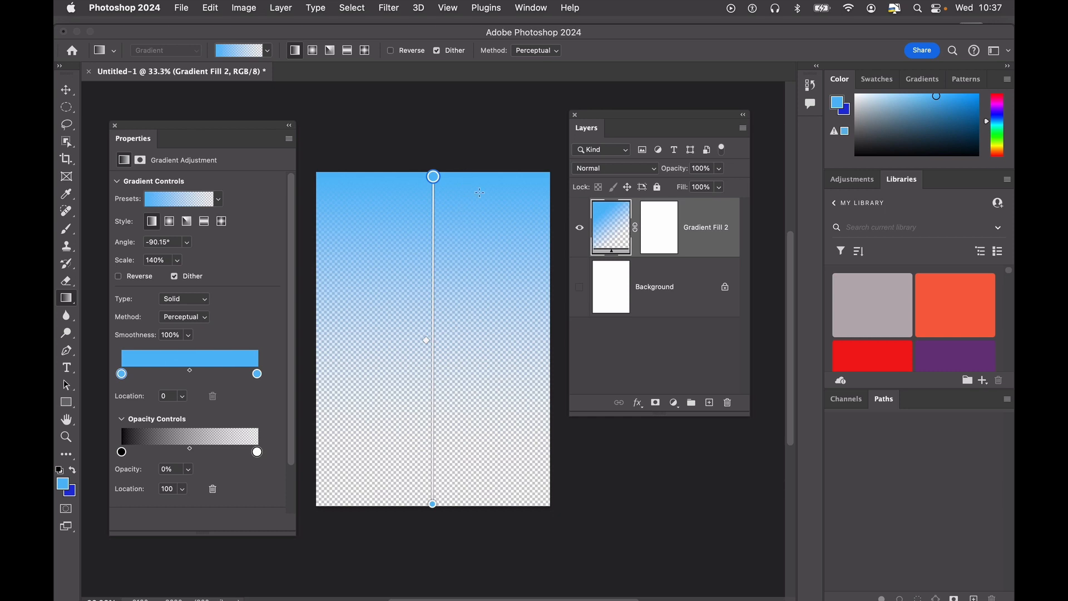
Add a deep purple Solid Color fill layer directly above the Background layer, beneath the gradient fill.
click(655, 295)
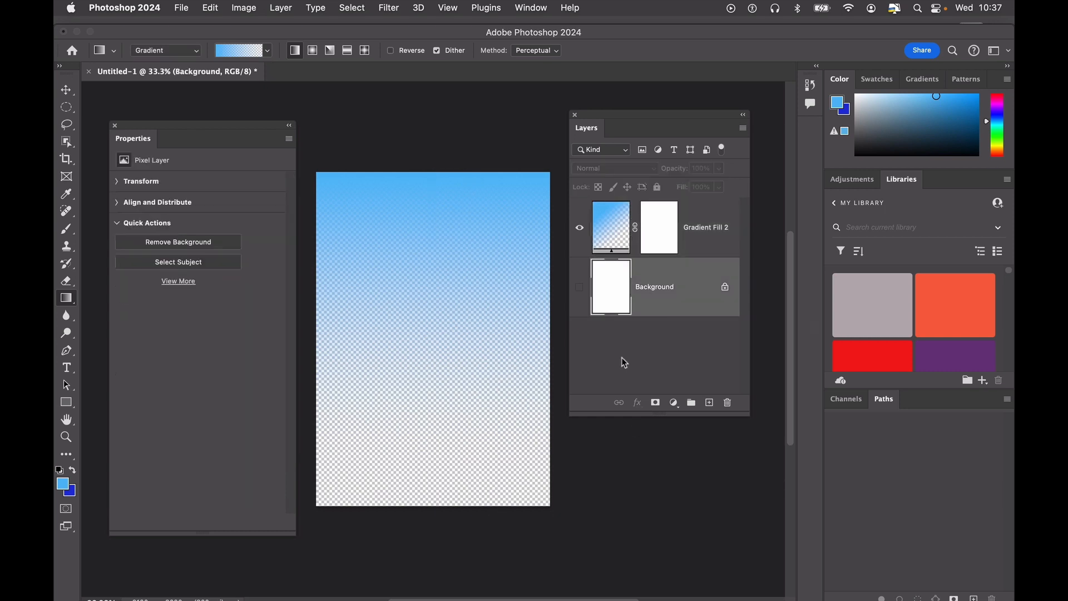
click(673, 403)
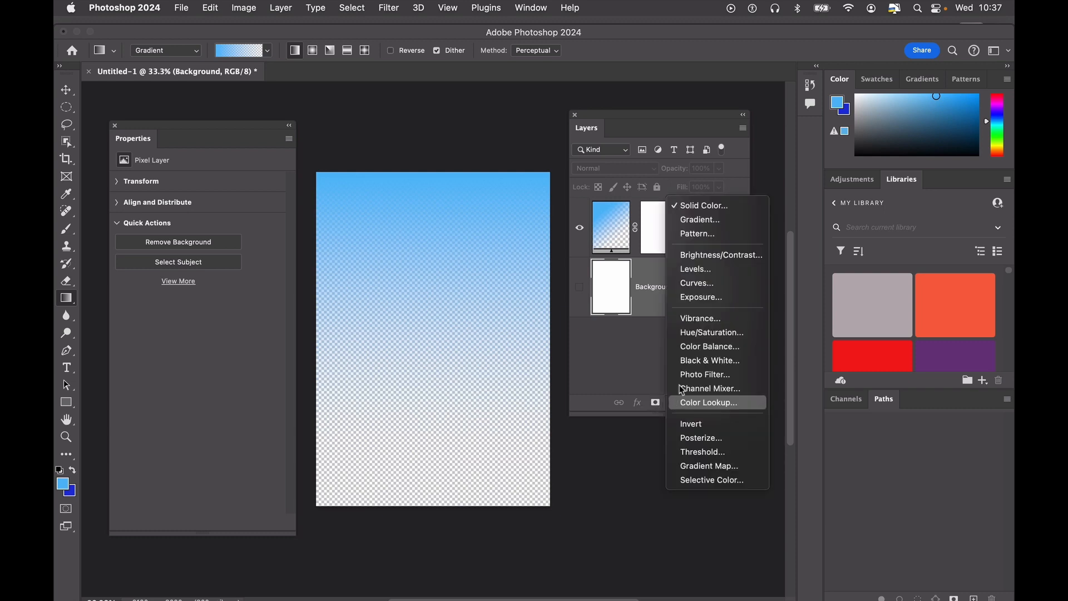
click(694, 205)
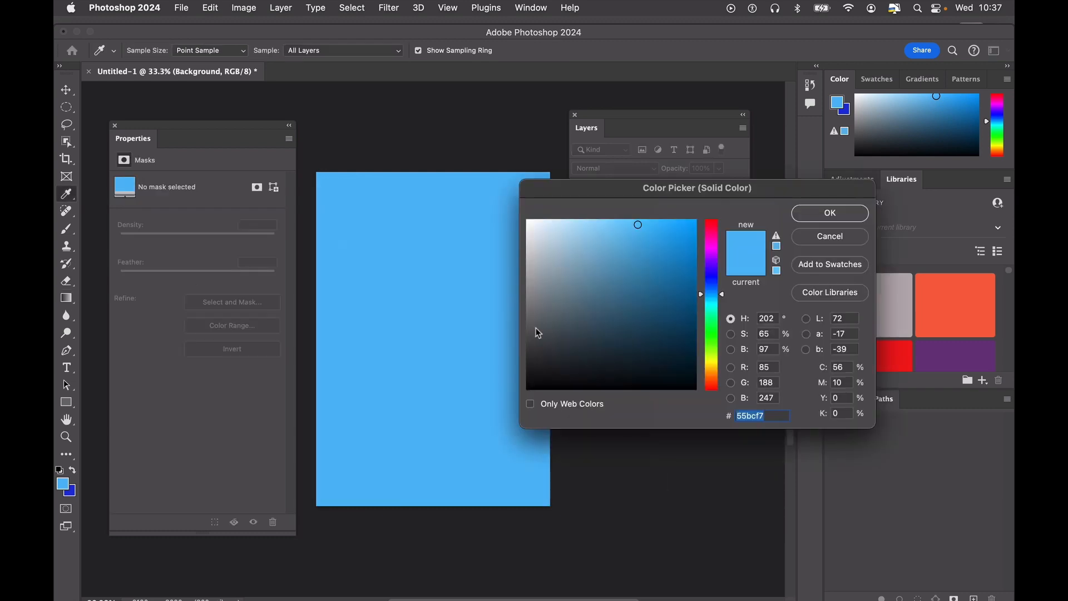
drag(714, 267, 713, 257)
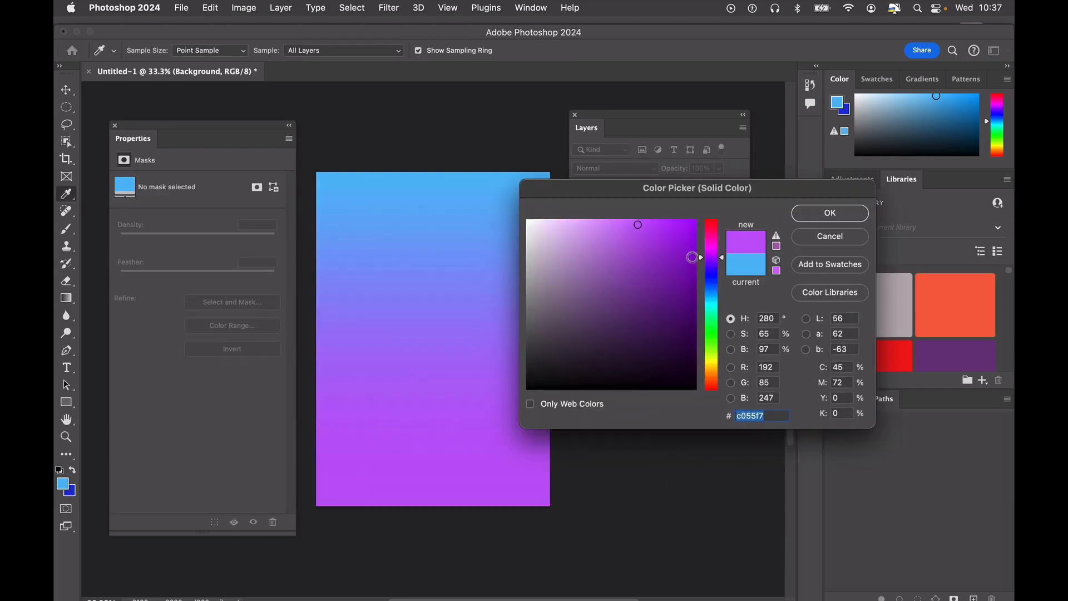
click(682, 261)
click(830, 213)
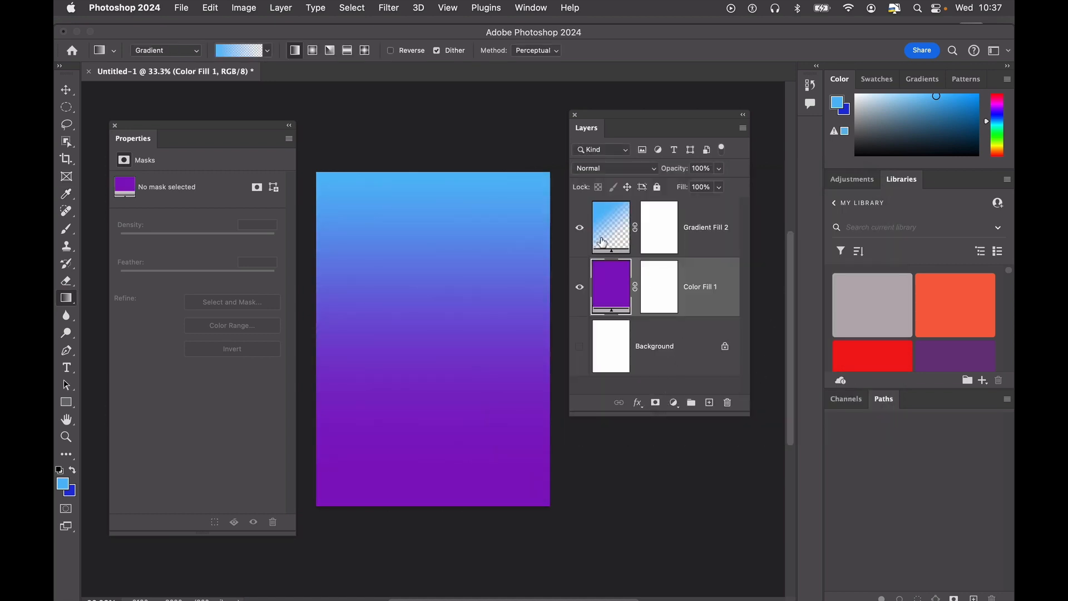
On the Gradient Fill 2 layer, shift the color midpoint toward the end stop and extend the end stop slightly below the canvas.
click(615, 210)
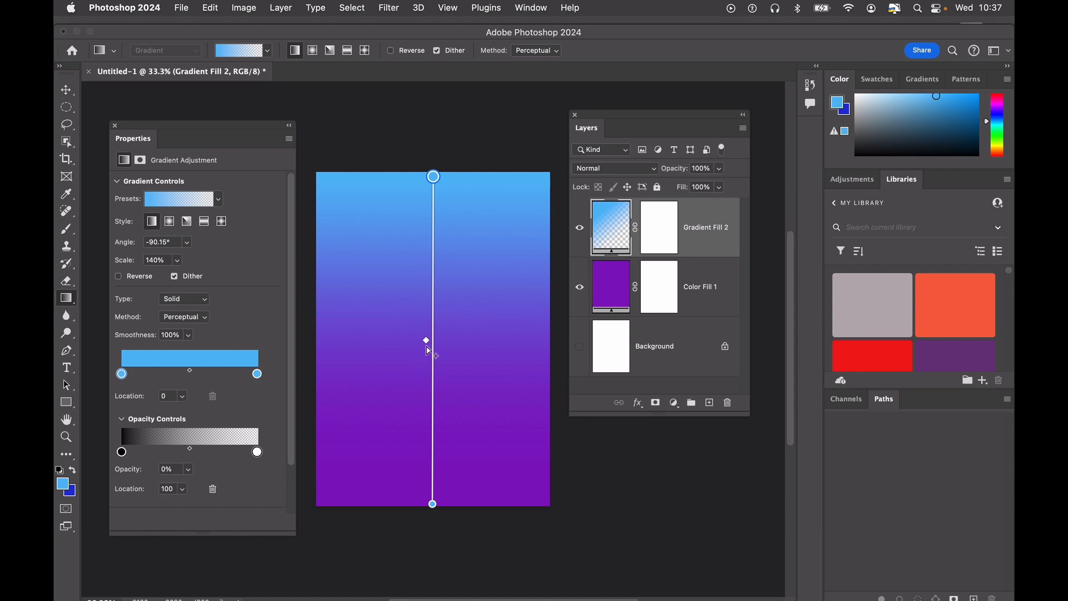
drag(427, 341, 428, 440)
drag(434, 175, 432, 340)
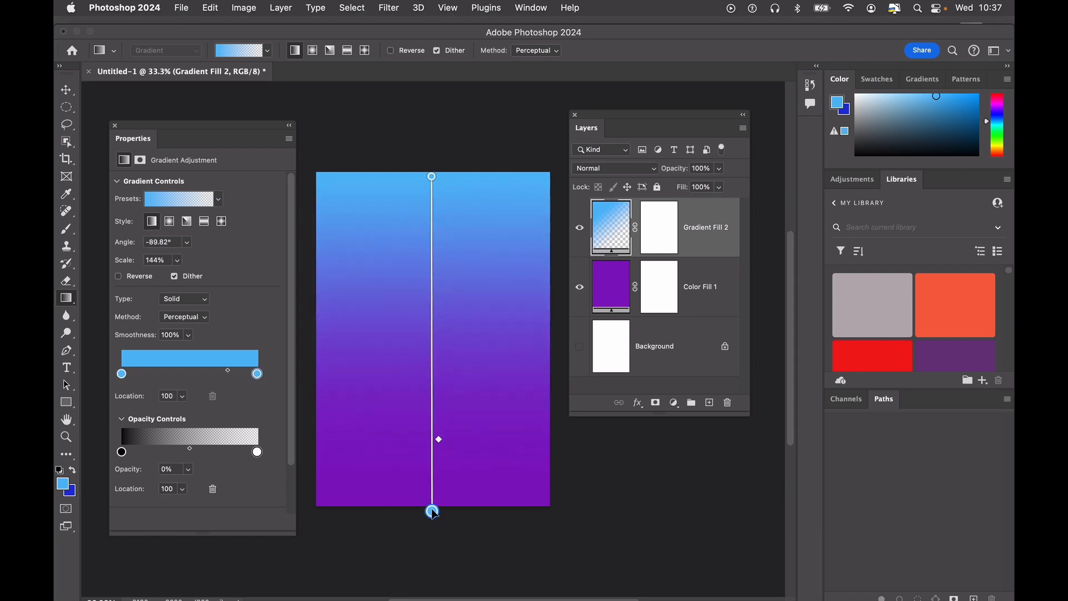
drag(432, 510, 434, 509)
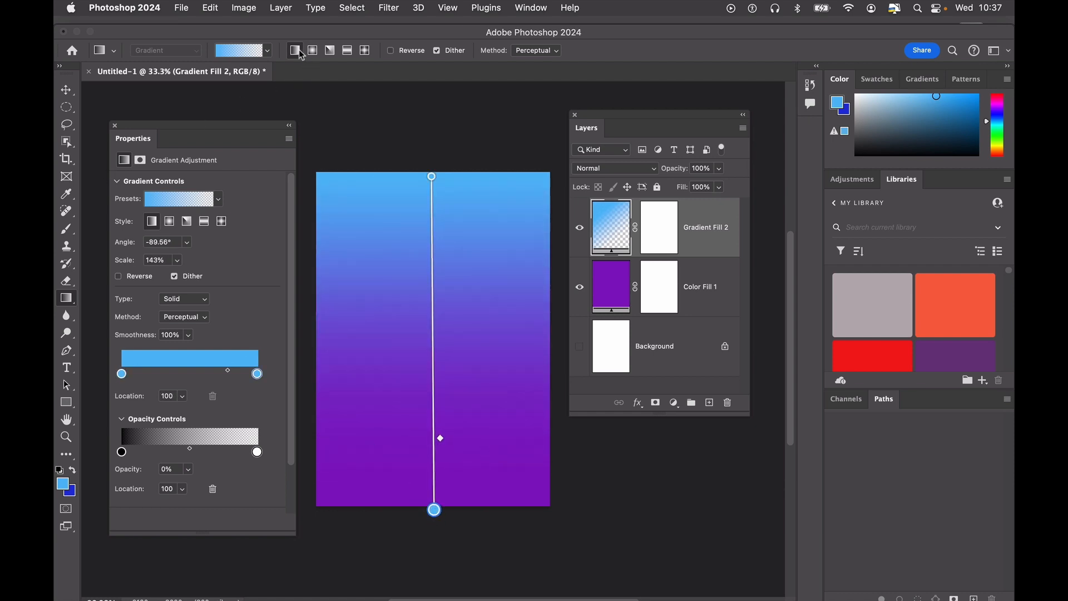
Change the gradient style to Radial and move its center to the left part of the canvas, slightly above mid-height.
click(169, 221)
drag(432, 177, 434, 301)
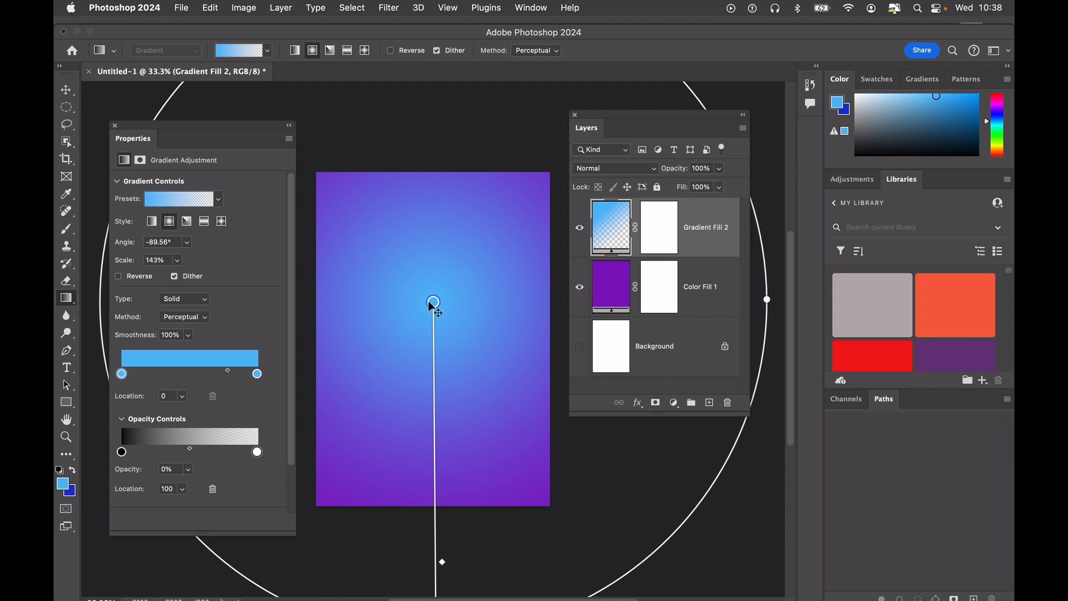
drag(433, 302, 381, 304)
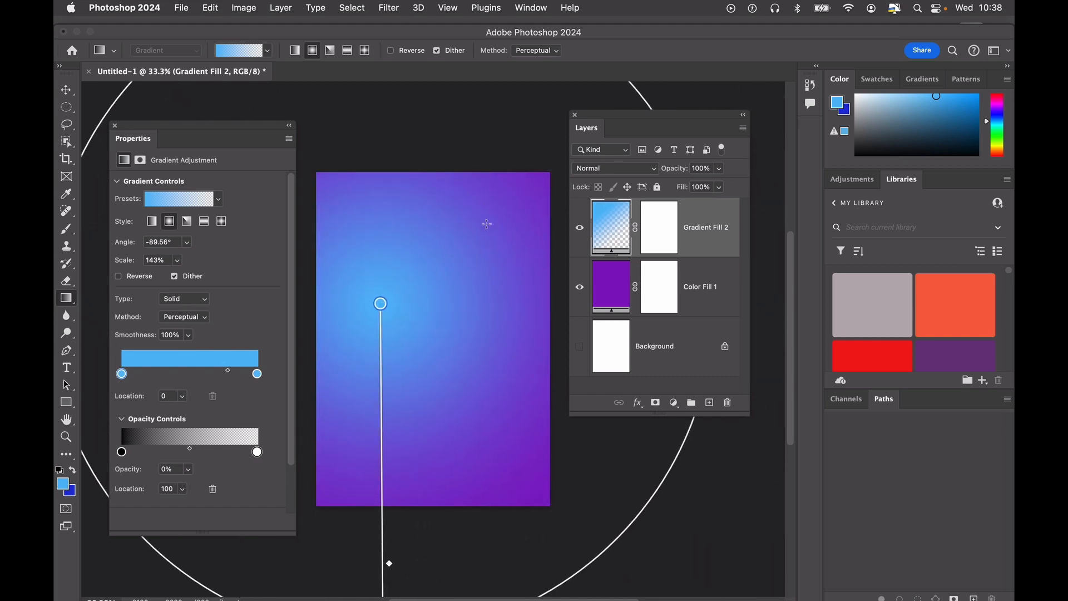